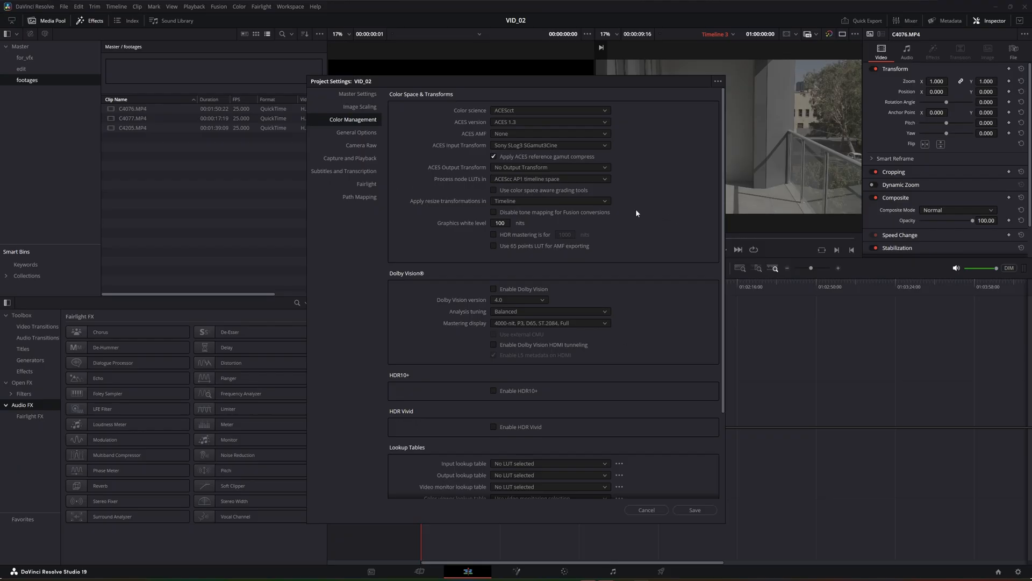
# Open the Camera Raw section of the VID_02 project settings to review the RAW options
pyautogui.click(363, 146)
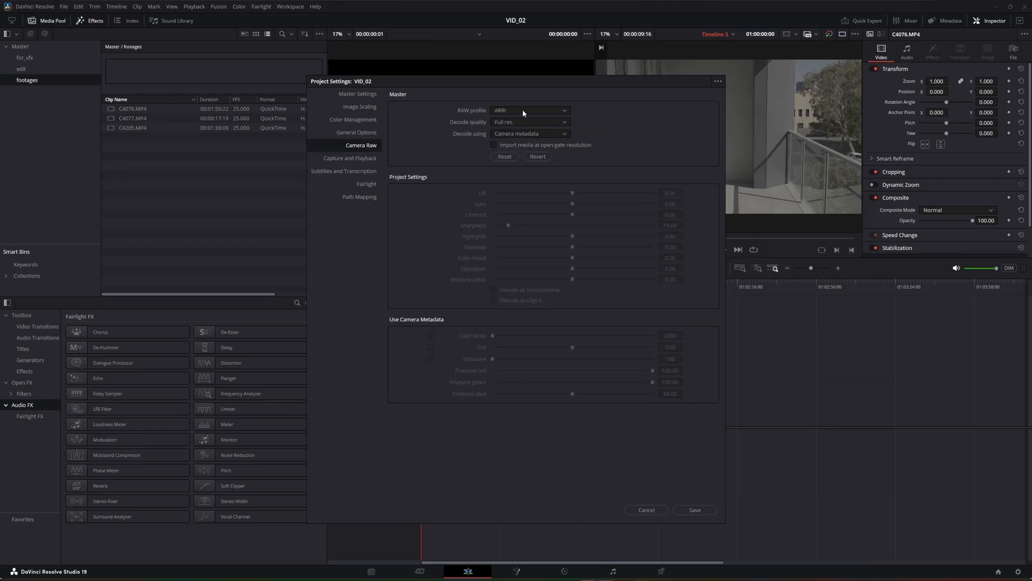
pyautogui.click(515, 194)
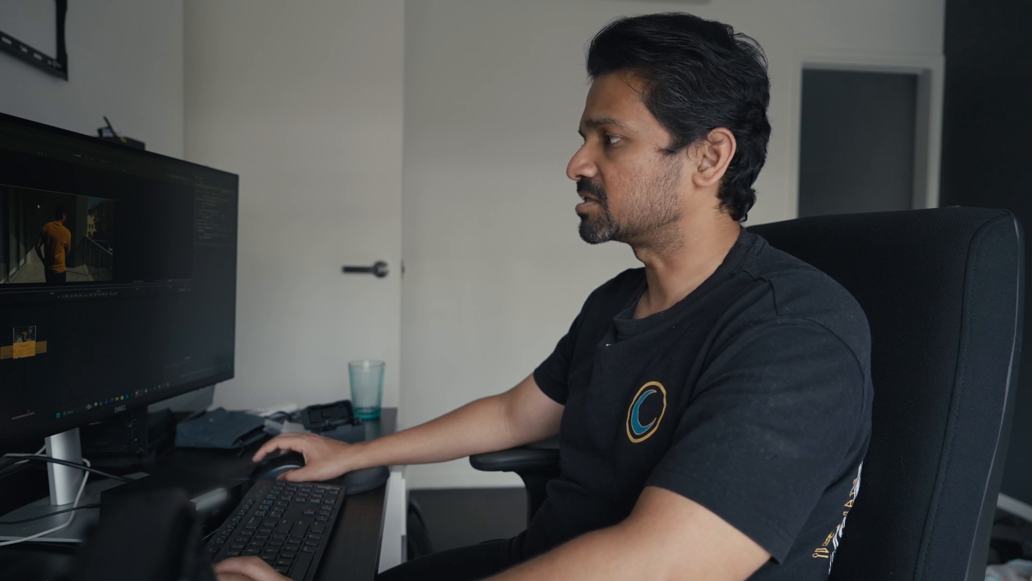
# Switch to Nuke and scrub through the street plate in Read9 to review the man's movement along the footpath
pyautogui.scroll(-3, 38, 206)
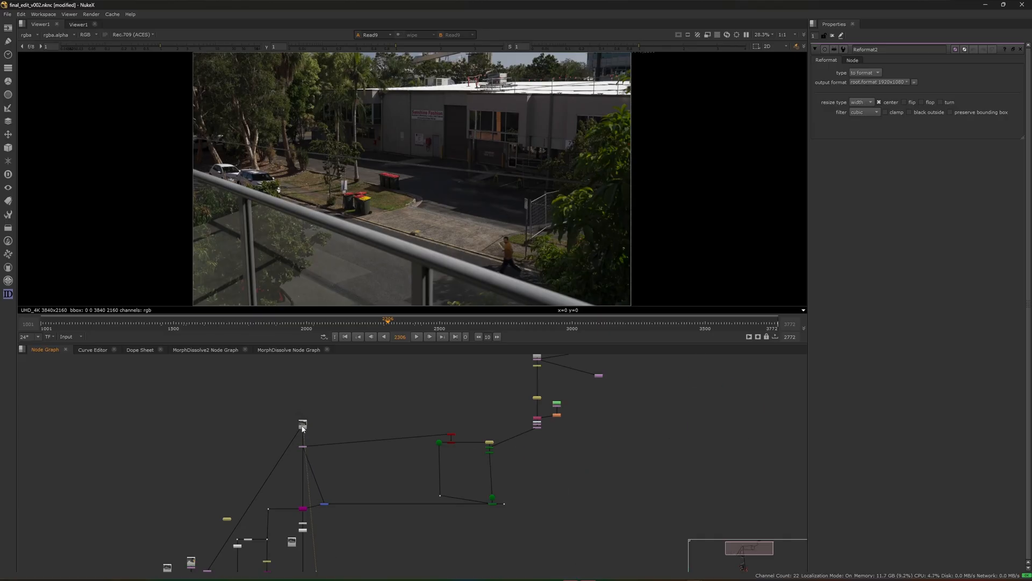
pyautogui.press('1')
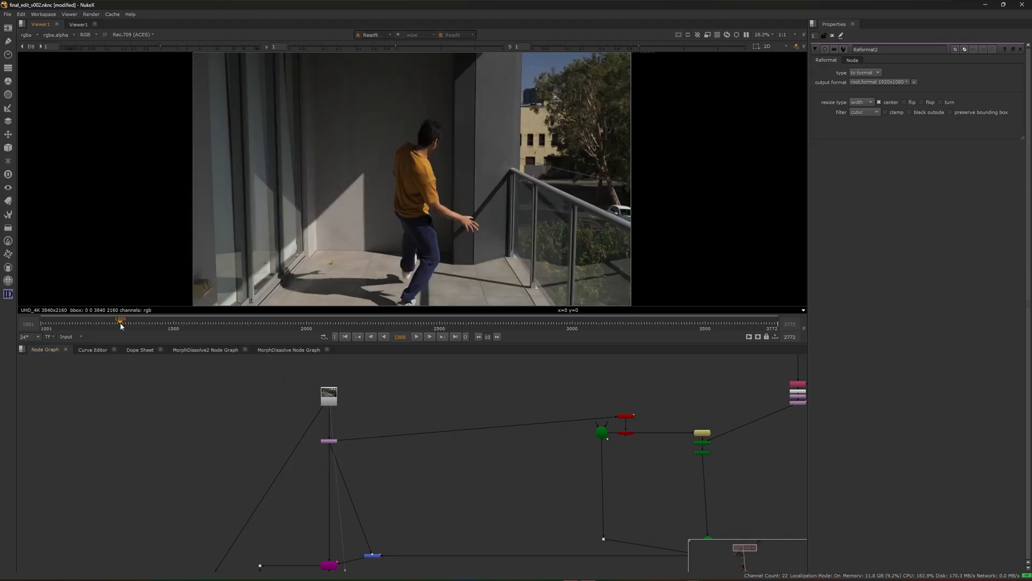
pyautogui.moveTo(120, 323); pyautogui.dragTo(205, 325)
pyautogui.moveTo(296, 325); pyautogui.dragTo(404, 335)
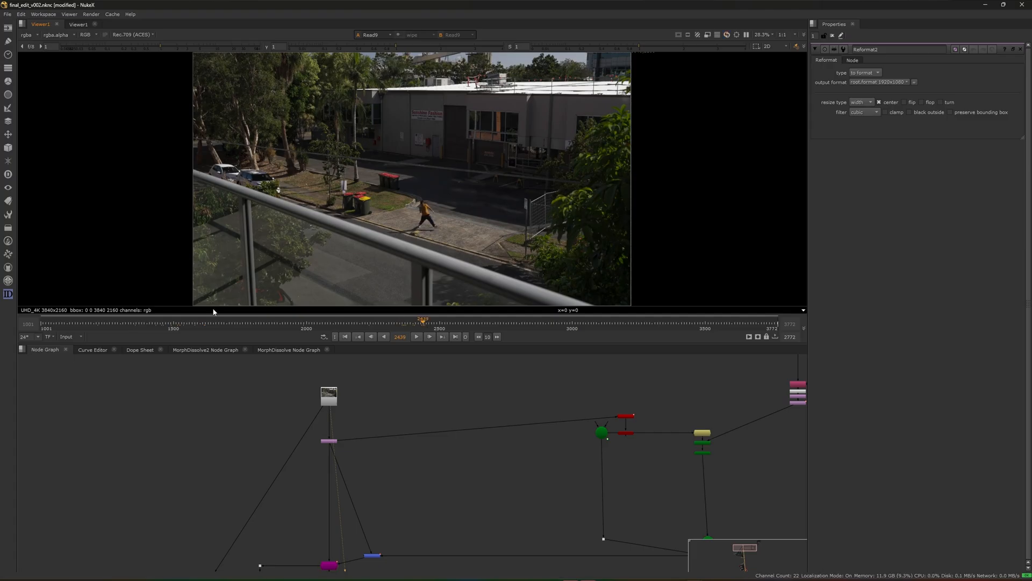
pyautogui.click(186, 323)
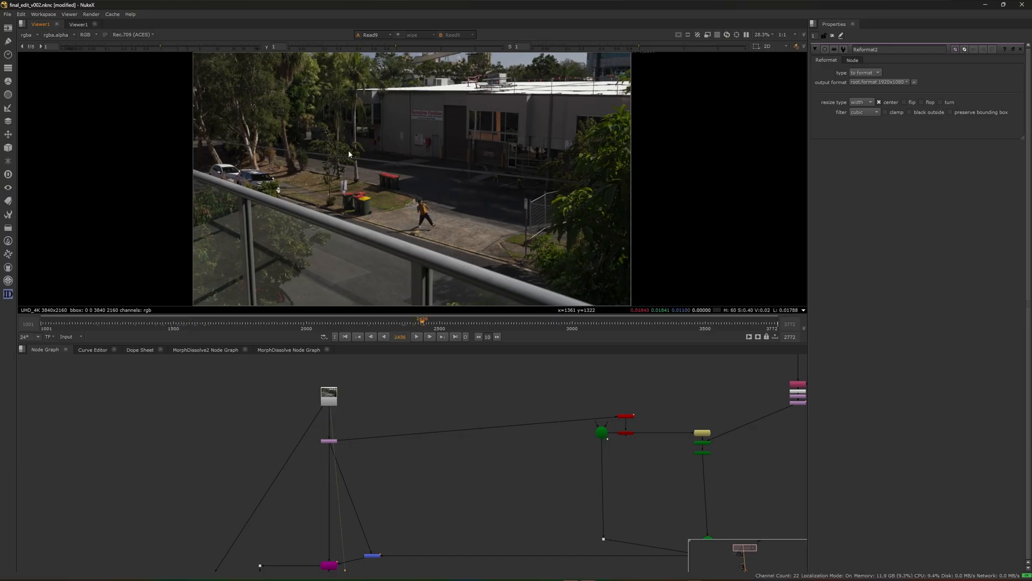
pyautogui.scroll(-3, 348, 413)
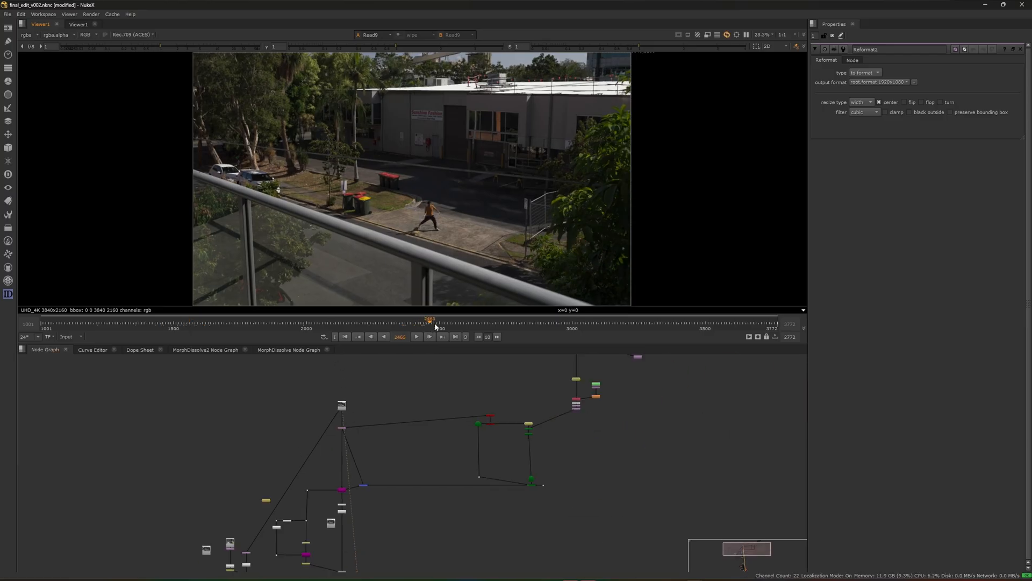
pyautogui.moveTo(460, 324); pyautogui.dragTo(503, 326)
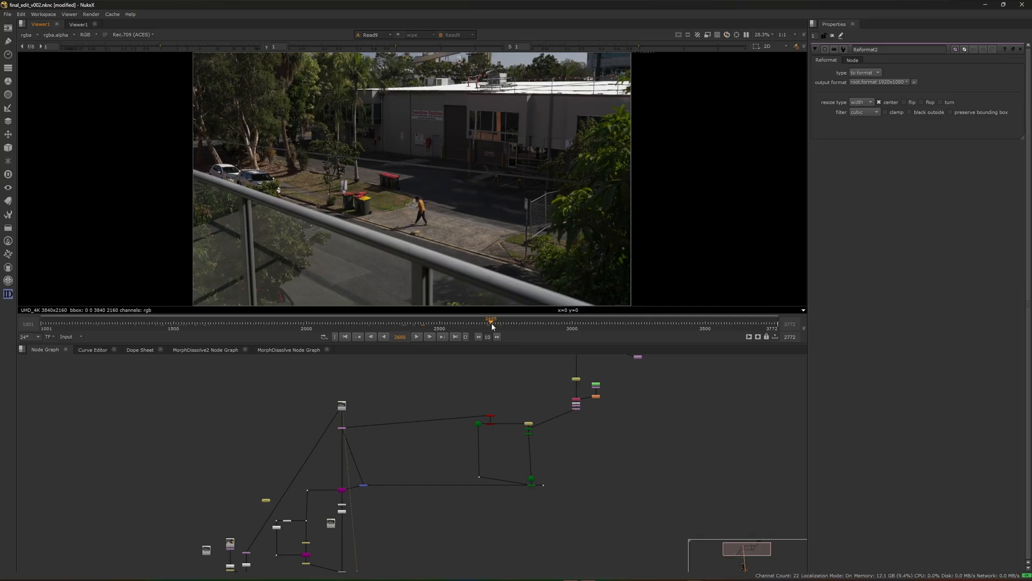
pyautogui.moveTo(526, 325)
pyautogui.mouseDown()
pyautogui.moveTo(539, 326)
pyautogui.moveTo(528, 325)
pyautogui.mouseUp()
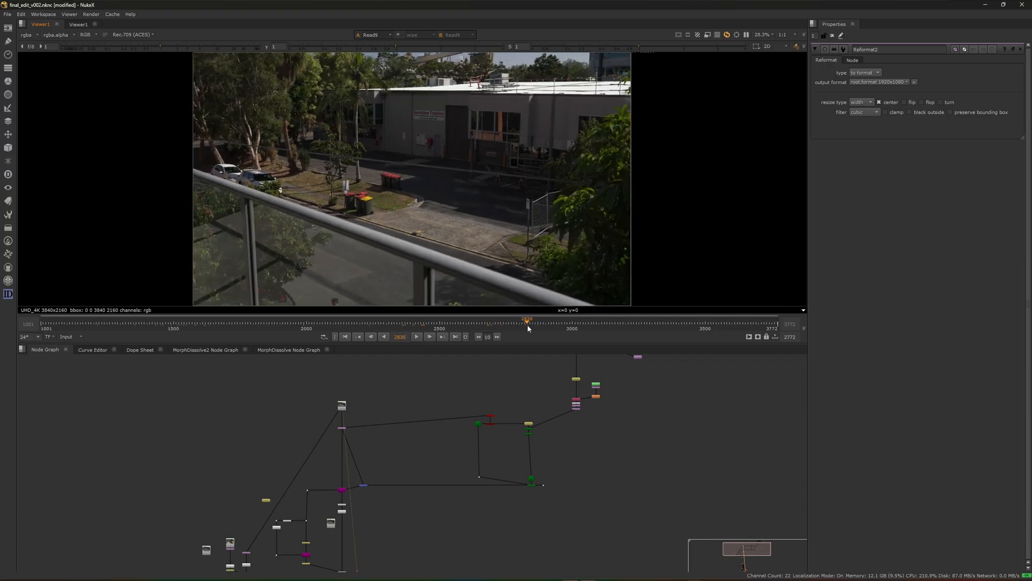
pyautogui.moveTo(528, 325)
pyautogui.mouseDown()
pyautogui.moveTo(486, 324)
pyautogui.moveTo(534, 323)
pyautogui.mouseUp()
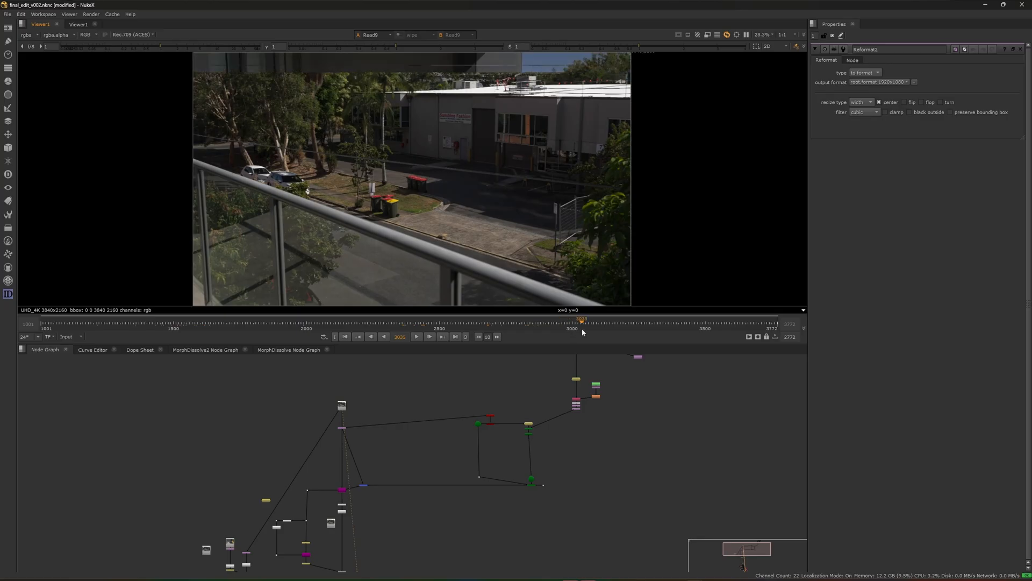
pyautogui.moveTo(583, 332); pyautogui.dragTo(643, 325)
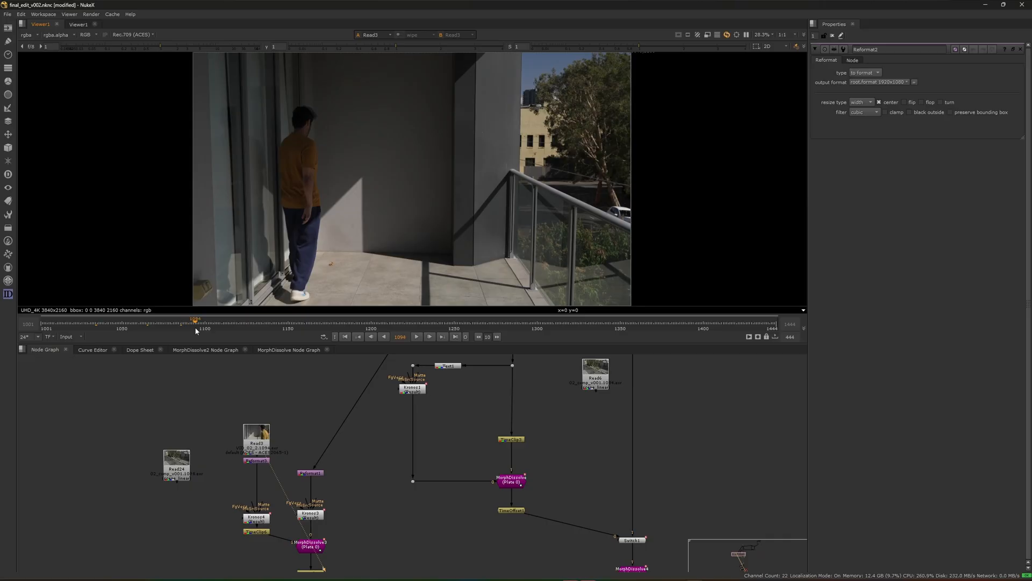
# Scrub through the balcony plate and inspect the output of the Reformat node beneath its Read node
pyautogui.moveTo(200, 326); pyautogui.dragTo(207, 327)
pyautogui.scroll(-3, 269, 479)
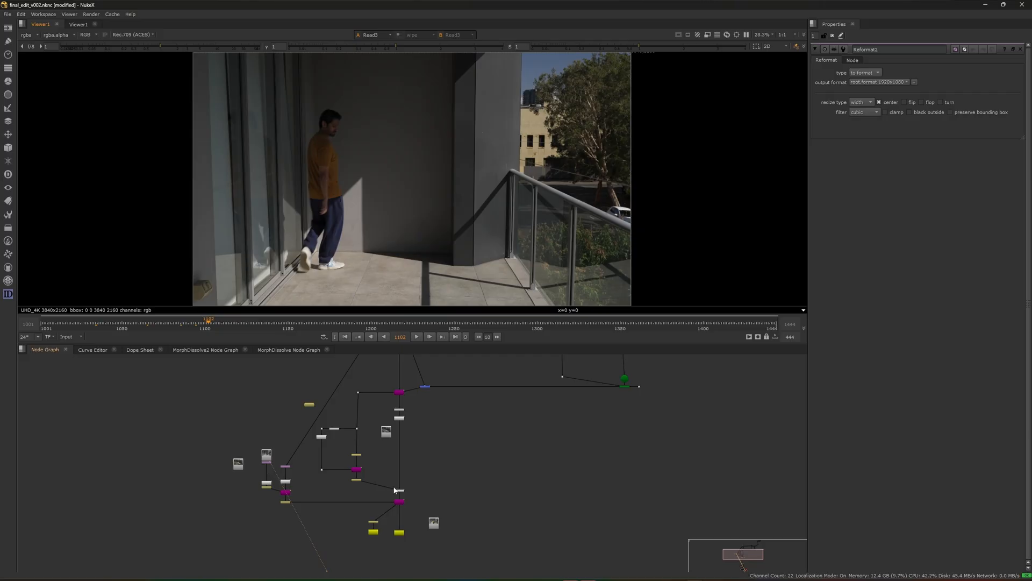
pyautogui.scroll(5, 254, 514)
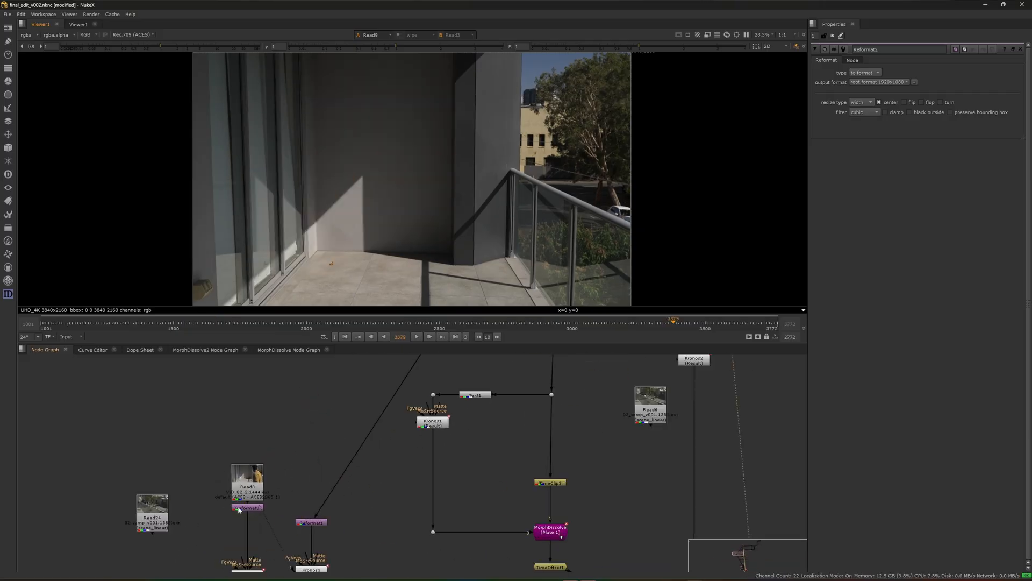
pyautogui.doubleClick(247, 506)
pyautogui.press('1')
pyautogui.click(299, 465)
pyautogui.moveTo(165, 326); pyautogui.dragTo(279, 325)
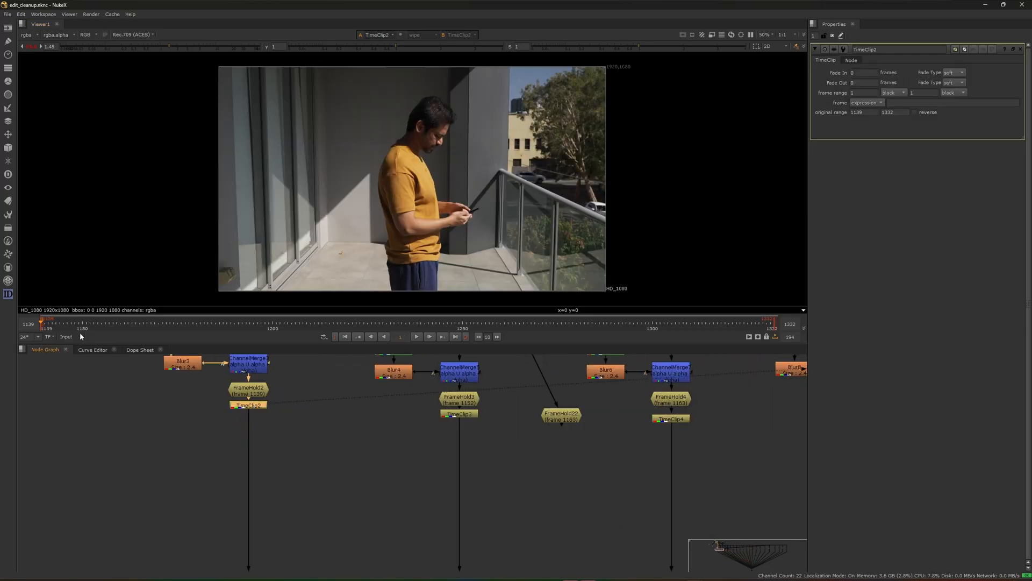
# Examine the alpha channel and the individual node branches of the edit_cleanup roto script in the viewer
pyautogui.press('a')
pyautogui.press('a')
pyautogui.press('a')
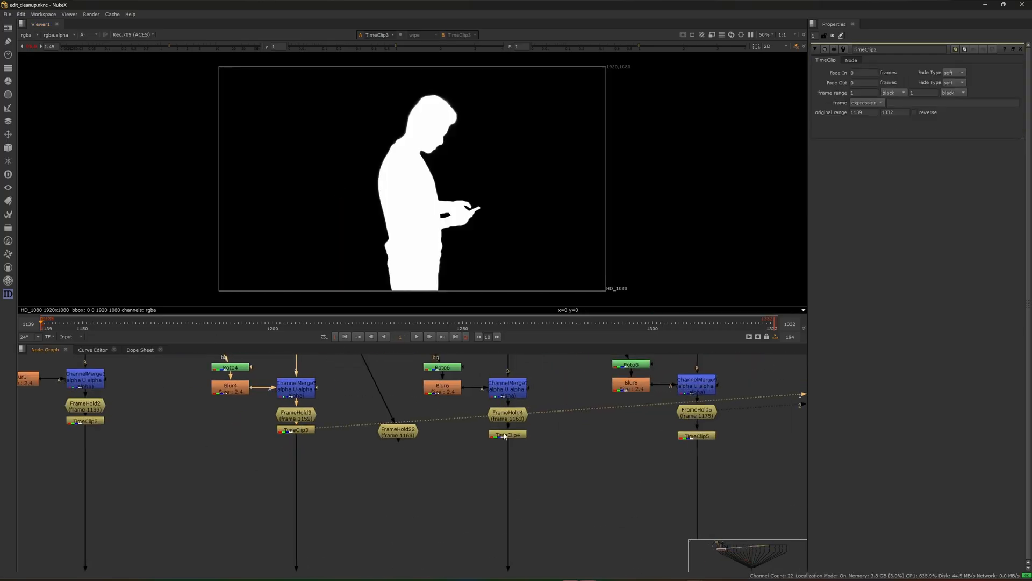
pyautogui.scroll(-3, 498, 442)
pyautogui.click(596, 432)
pyautogui.press('1')
pyautogui.scroll(-2, 385, 430)
pyautogui.scroll(2, 463, 437)
pyautogui.click(452, 434)
pyautogui.press('1')
pyautogui.click(582, 431)
pyautogui.press('1')
# View the alpha of the AppendClip node that joins the separate roto frames
pyautogui.scroll(-3, 452, 473)
pyautogui.scroll(4, 306, 479)
pyautogui.click(359, 373)
pyautogui.press('1')
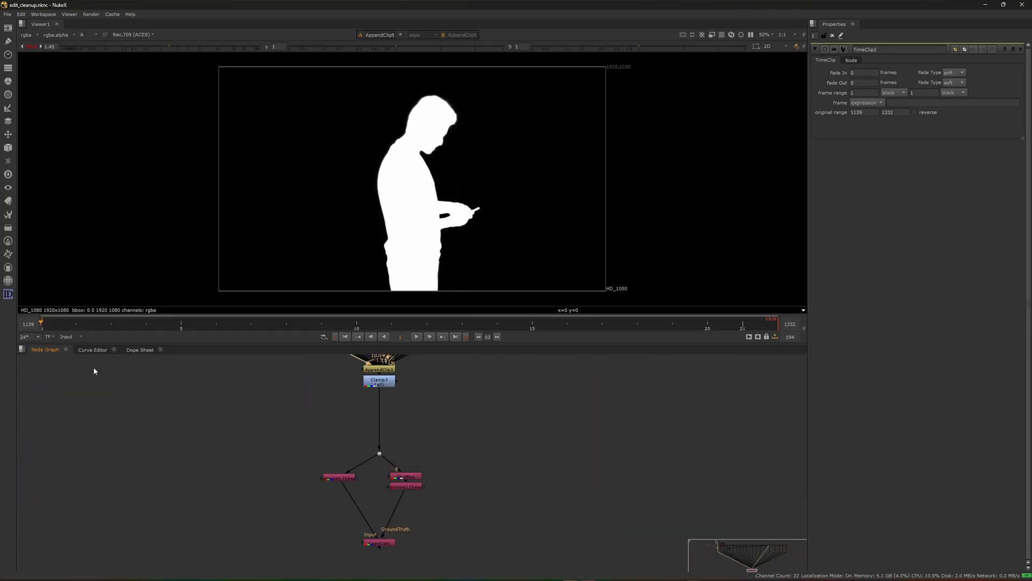
# Open the CopyCat1 node's properties to examine its training settings
pyautogui.scroll(3, 376, 528)
pyautogui.doubleClick(371, 525)
pyautogui.moveTo(391, 547)
pyautogui.mouseDown(button='middle')
pyautogui.moveTo(376, 528)
pyautogui.moveTo(383, 561)
pyautogui.mouseUp(button='middle')
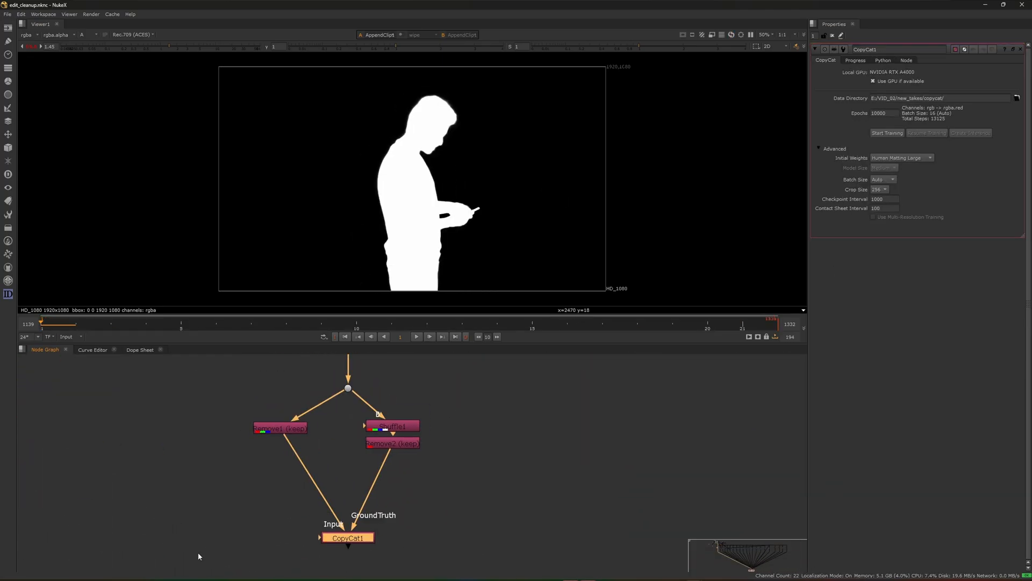
# View the RGB output of Remove1 feeding CopyCat1's Input, toggling the matte overlay on and off
pyautogui.click(273, 431)
pyautogui.press('1')
pyautogui.press('m')
pyautogui.press('m')
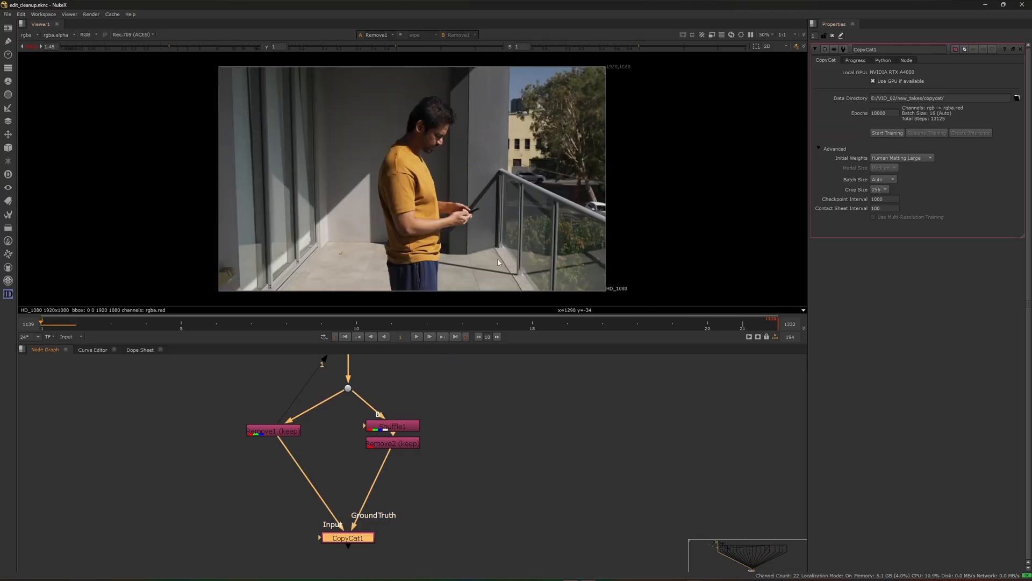
# View the alpha of the machine-learning roto render in Read2 and play it from near the start of the range
pyautogui.scroll(-8, 346, 475)
pyautogui.scroll(8, 239, 411)
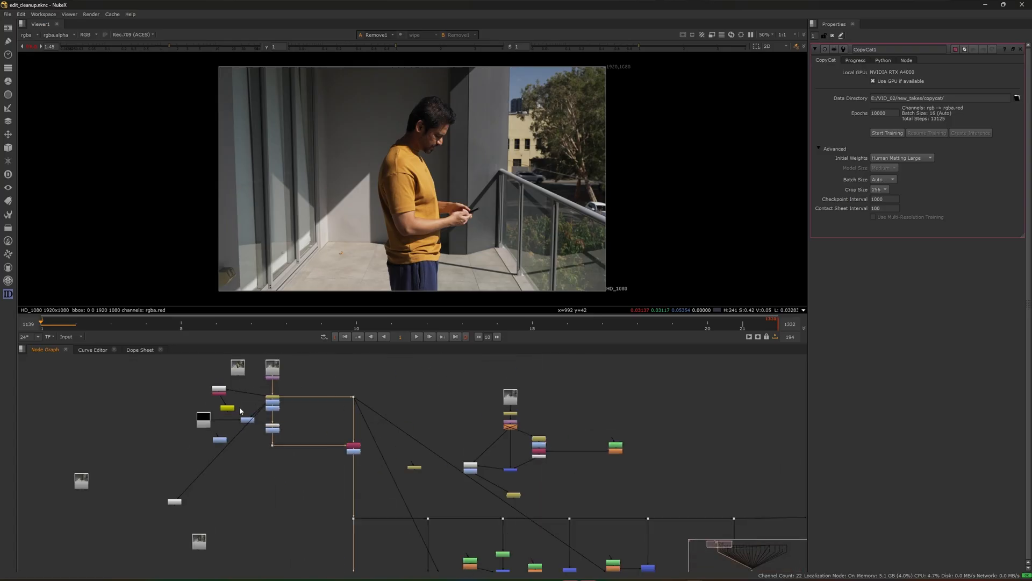
pyautogui.click(119, 442)
pyautogui.press('1')
pyautogui.press('a')
pyautogui.click(60, 327)
pyautogui.press('l')
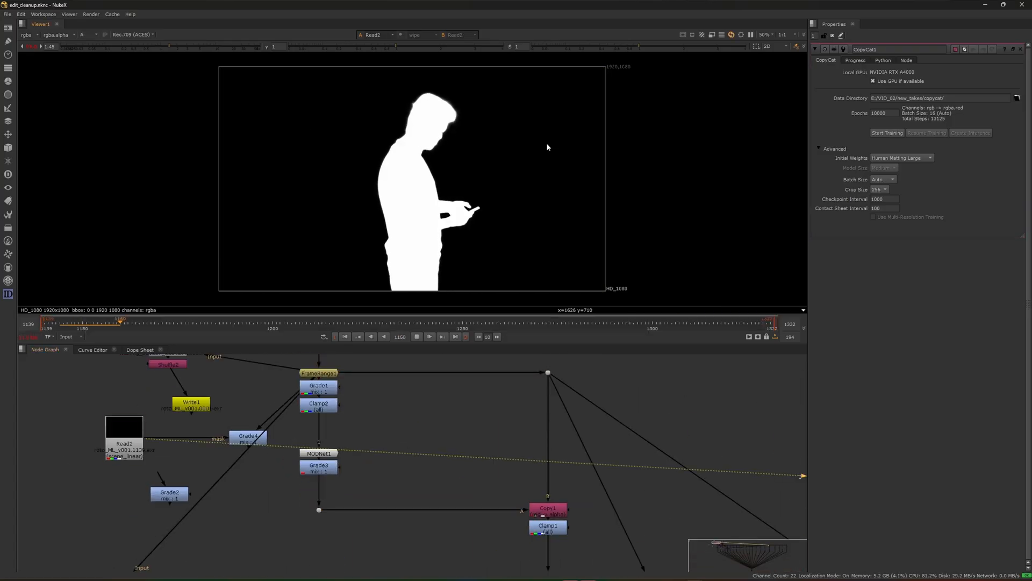
pyautogui.press('k')
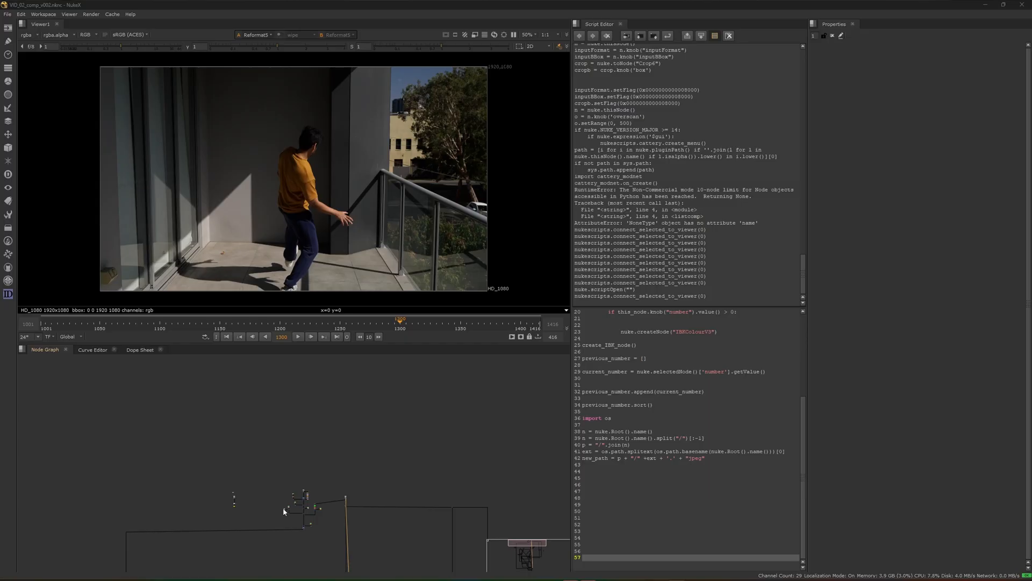
# View the MAIN CUBE geometry of VID_02_comp_v002 in the 3D viewer and select the MAIN CAMERA node
pyautogui.moveTo(283, 508); pyautogui.dragTo(293, 482, button='middle')
pyautogui.scroll(8, 239, 478)
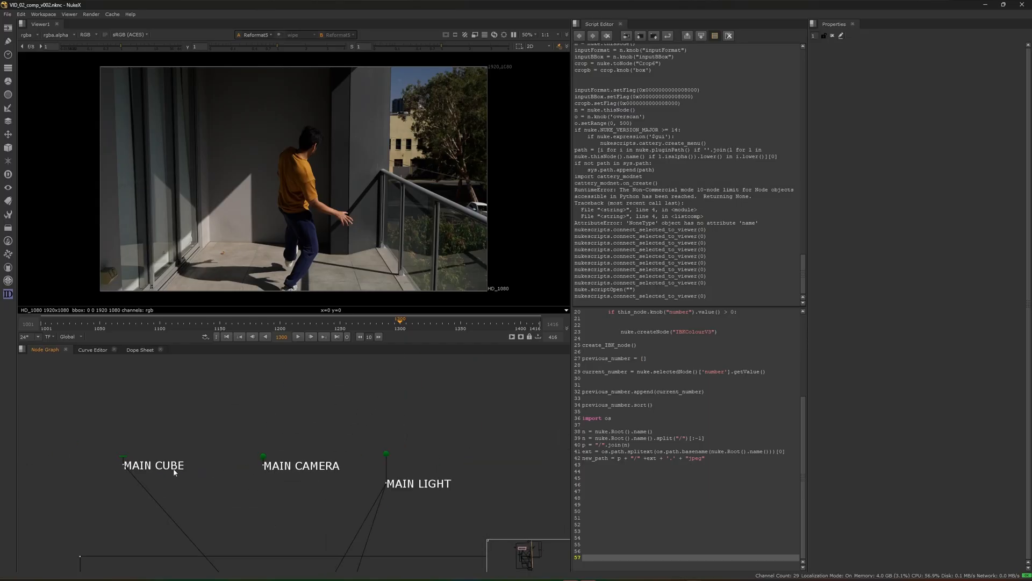
pyautogui.press('1')
pyautogui.press('f')
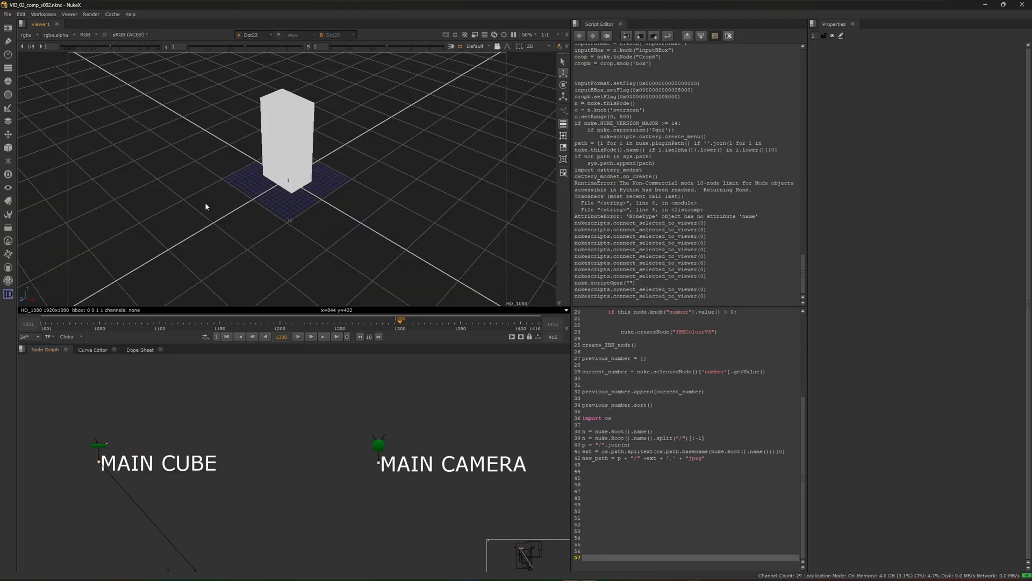
pyautogui.scroll(-4, 312, 437)
pyautogui.scroll(3, 328, 447)
pyautogui.moveTo(330, 449); pyautogui.dragTo(298, 436, button='middle')
pyautogui.moveTo(276, 413); pyautogui.dragTo(404, 469)
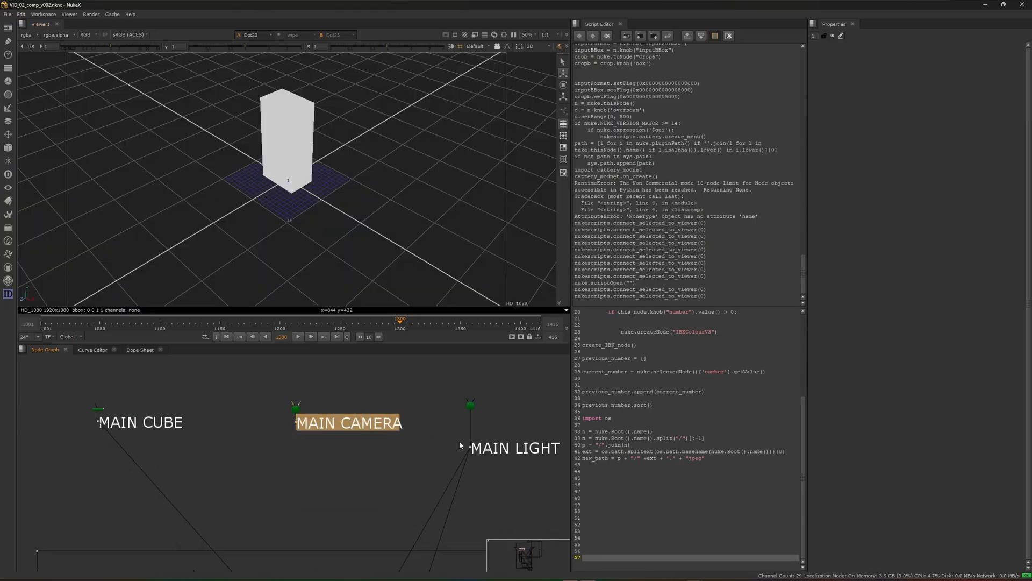
# Open the main light's properties and inspect the light's placement relative to the cube in 3D
pyautogui.doubleClick(471, 407)
pyautogui.keyDown('ctrl'); pyautogui.moveTo(236, 199); pyautogui.dragTo(296, 187); pyautogui.keyUp('ctrl')
pyautogui.scroll(-10, 294, 183)
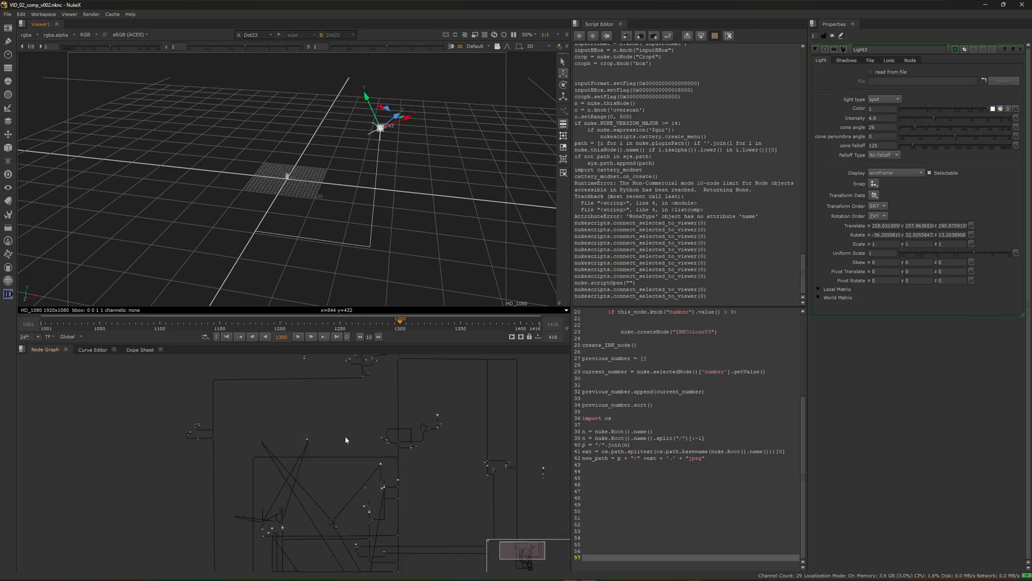
# View the ORIG_PLATE output and examine the man's shadow and the lighting on the balcony up close
pyautogui.moveTo(345, 439); pyautogui.dragTo(332, 534, button='middle')
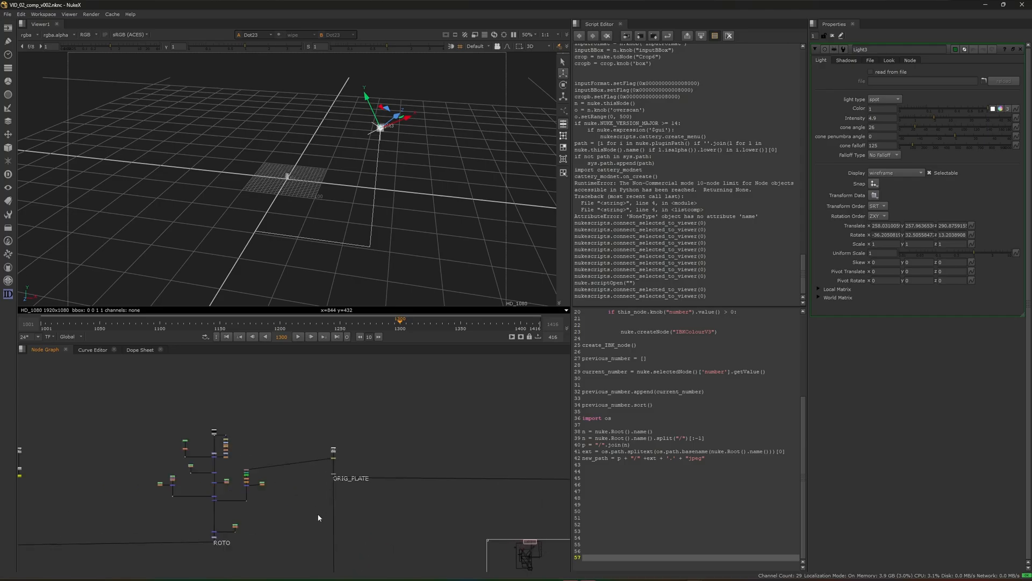
pyautogui.scroll(5, 323, 484)
pyautogui.click(430, 444)
pyautogui.press('1')
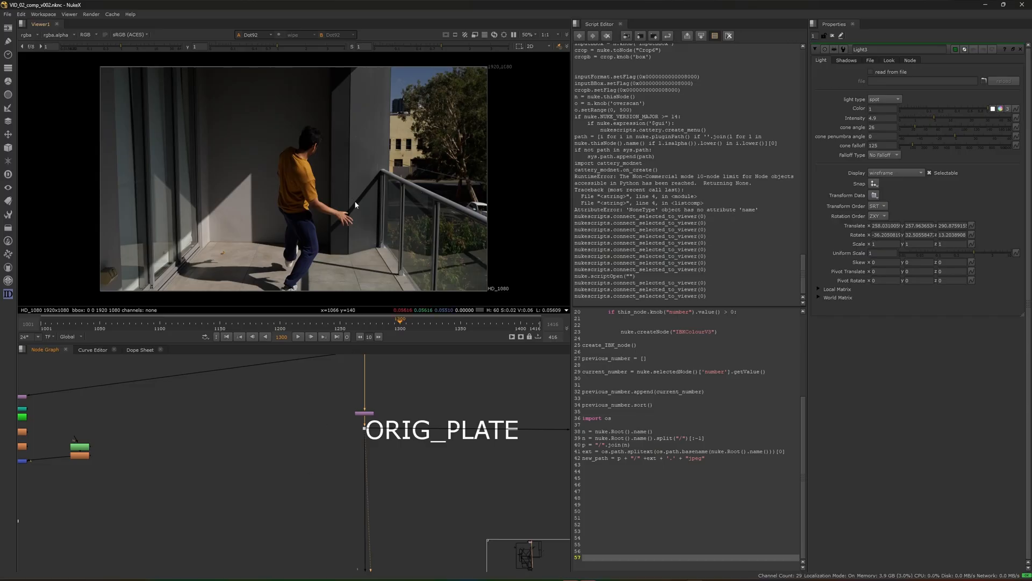
pyautogui.scroll(5, 414, 269)
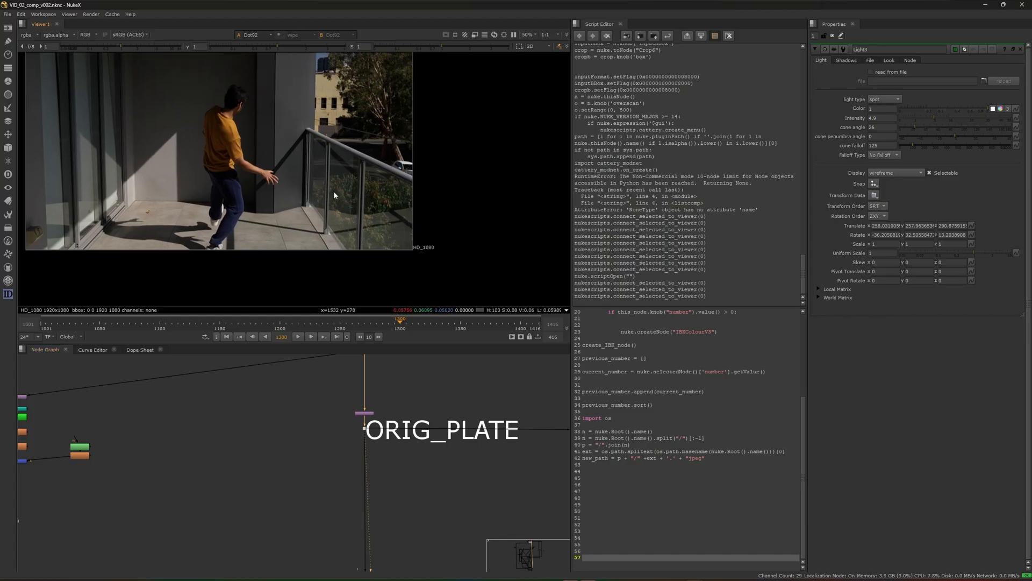
pyautogui.scroll(-5, 422, 264)
pyautogui.moveTo(344, 236); pyautogui.dragTo(507, 230, button='middle')
pyautogui.scroll(4, 439, 247)
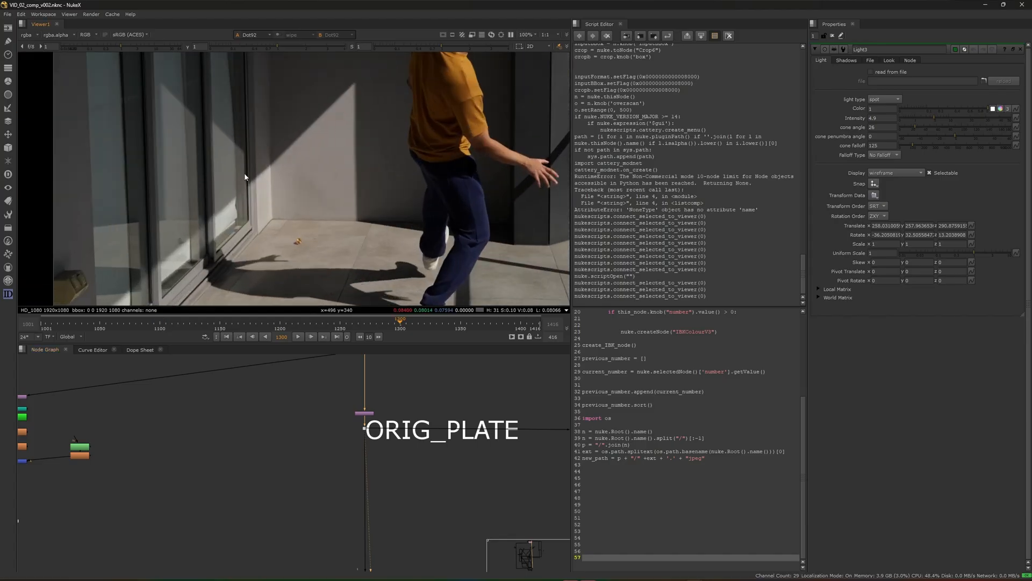
pyautogui.scroll(-4, 185, 216)
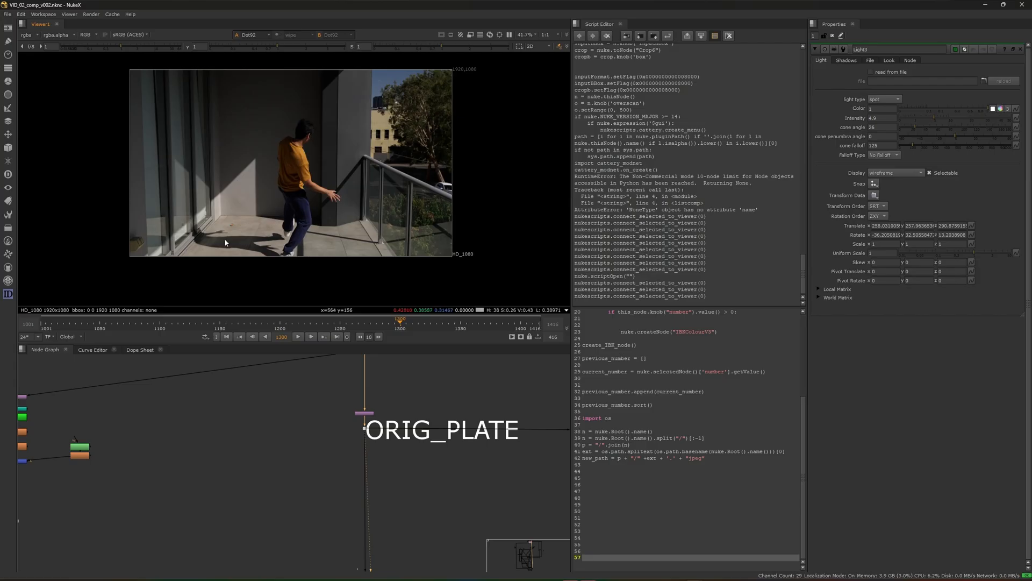
# View the grunge texture and the nodes above it in the portal grundge branch
pyautogui.scroll(-8, 282, 416)
pyautogui.scroll(3, 249, 486)
pyautogui.scroll(8, 338, 429)
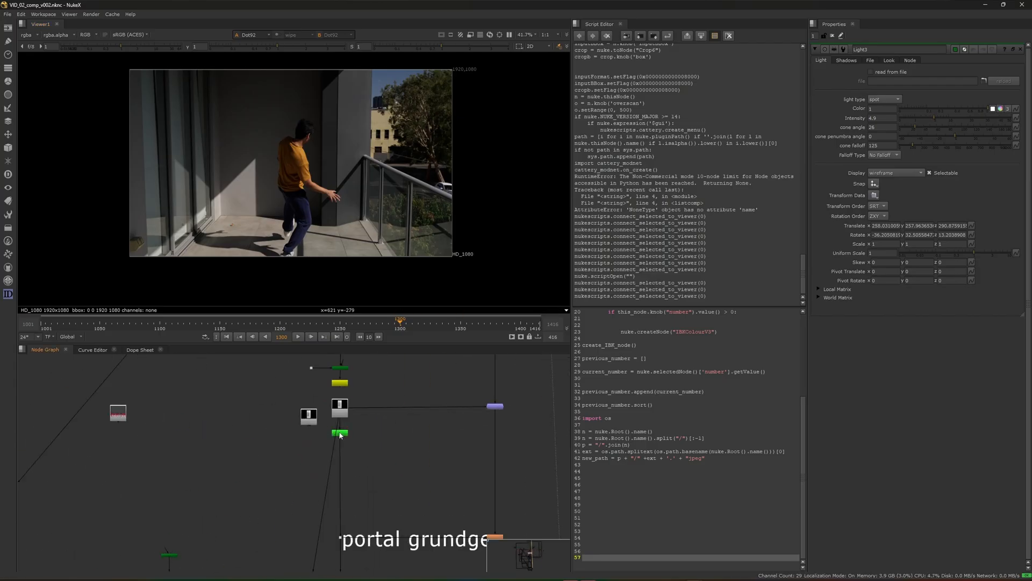
pyautogui.click(334, 400)
pyautogui.press('1')
pyautogui.scroll(4, 271, 152)
pyautogui.scroll(-6, 321, 521)
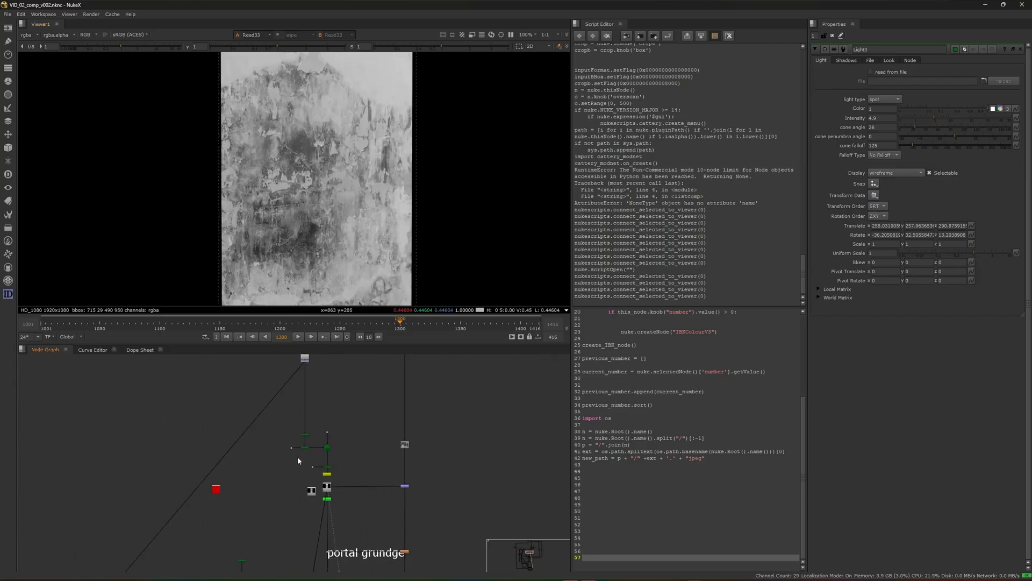
pyautogui.scroll(7, 308, 399)
pyautogui.click(299, 422)
pyautogui.press('1')
# Open the properties of the MAIN CUBE node and scrub through the timeline
pyautogui.scroll(-12, 351, 145)
pyautogui.scroll(-3, 330, 406)
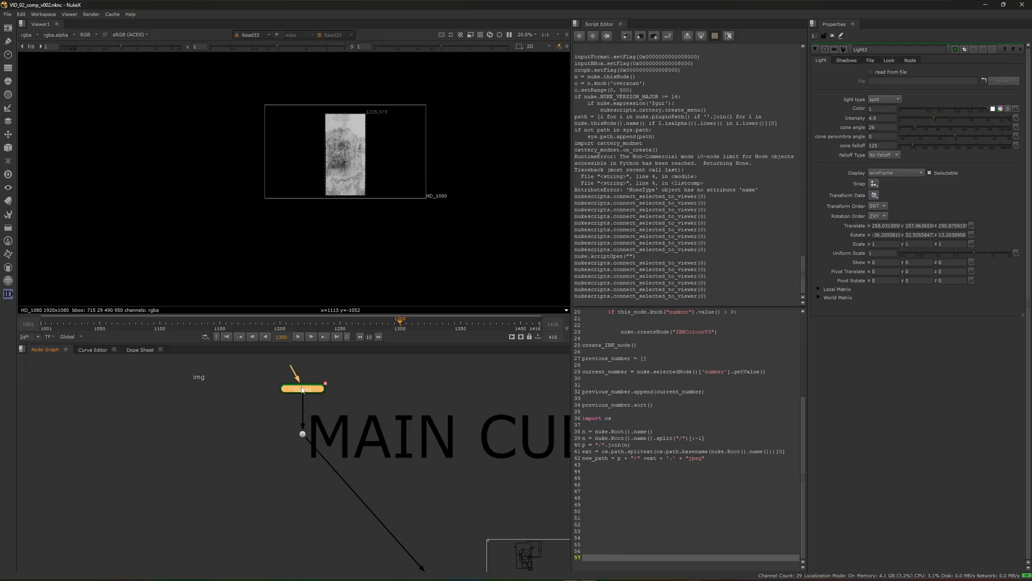
pyautogui.doubleClick(302, 389)
pyautogui.moveTo(208, 325); pyautogui.dragTo(218, 328)
pyautogui.moveTo(393, 325); pyautogui.dragTo(424, 327)
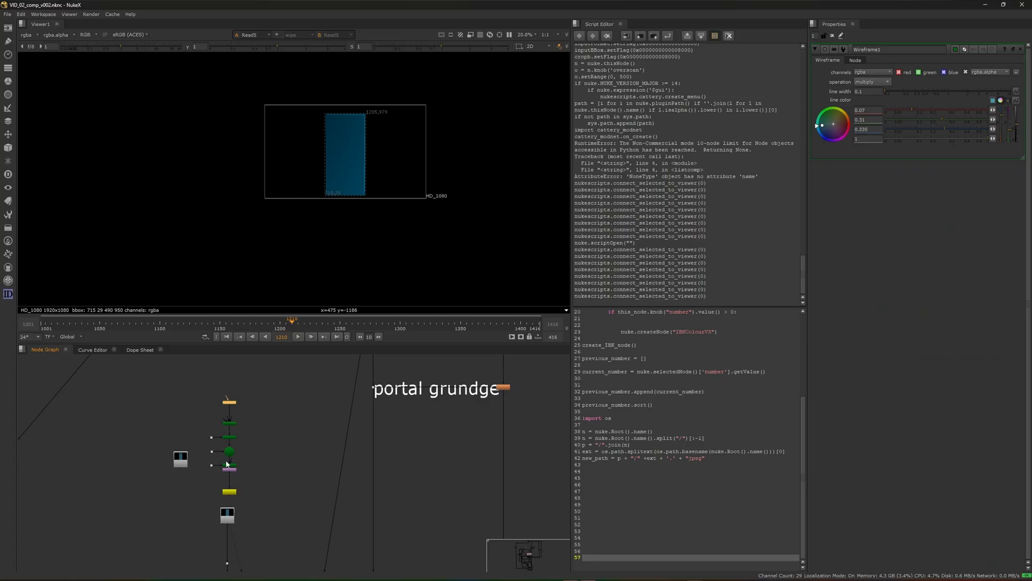
# View Scene1 of the base precomp branch, switching the viewer between 2D and 3D
pyautogui.scroll(3, 234, 433)
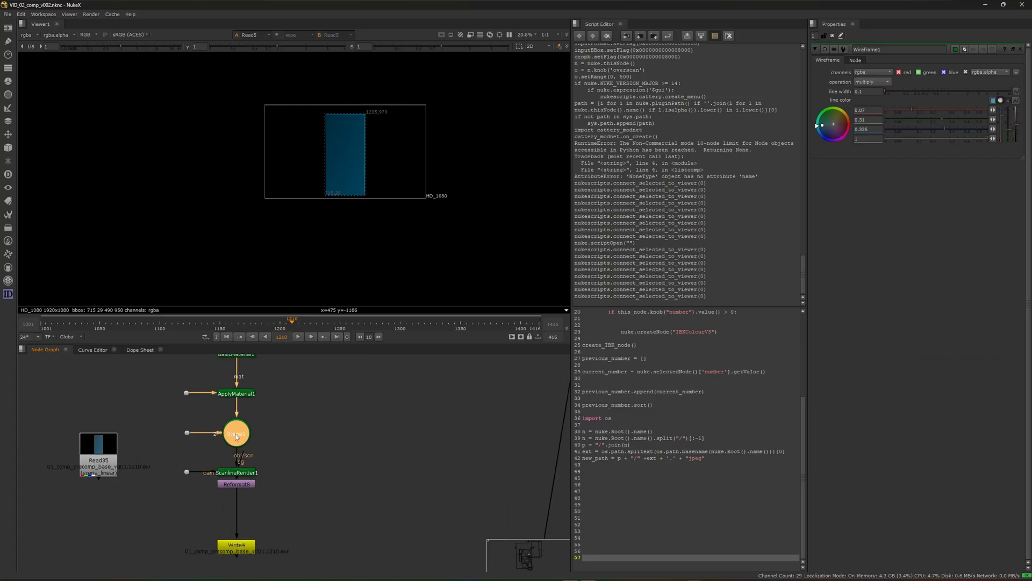
pyautogui.press('1')
pyautogui.press('Tab')
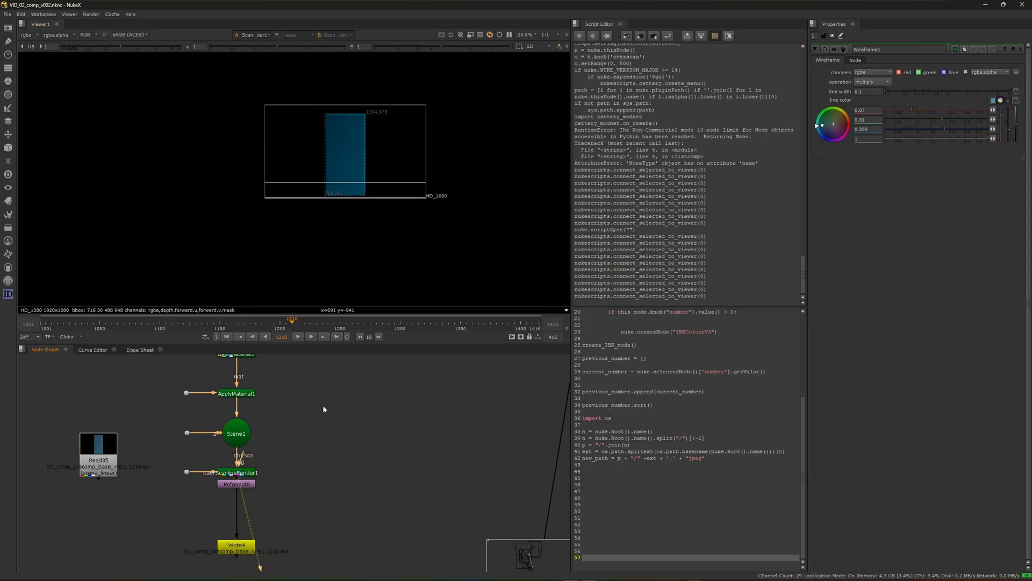
# View the Merge node output above the portal main color label
pyautogui.scroll(-5, 322, 407)
pyautogui.moveTo(323, 439); pyautogui.dragTo(329, 384, button='middle')
pyautogui.scroll(3, 295, 429)
pyautogui.scroll(-5, 334, 436)
pyautogui.scroll(3, 347, 475)
pyautogui.moveTo(344, 468); pyautogui.dragTo(391, 493)
pyautogui.press('1')
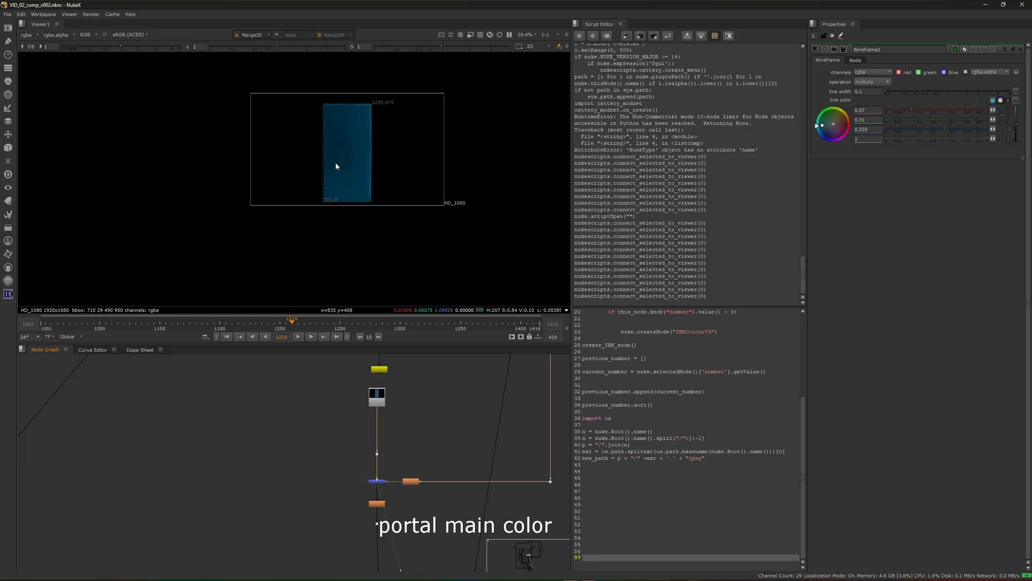
# View the alpha channel of the Read13 shadow render
pyautogui.scroll(4, 354, 135)
pyautogui.scroll(3, 366, 472)
pyautogui.scroll(-4, 366, 447)
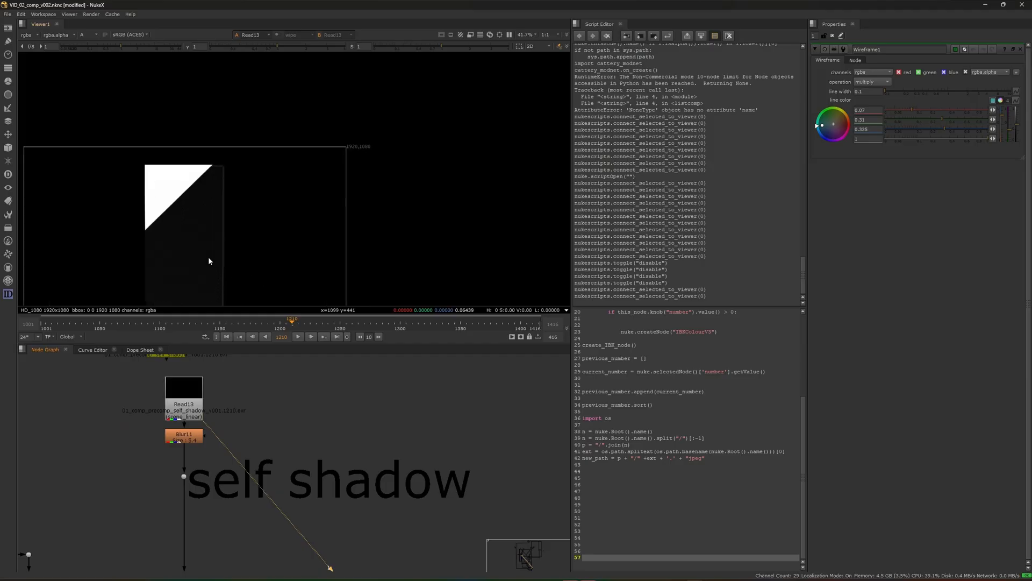
pyautogui.scroll(-2, 226, 226)
pyautogui.scroll(-4, 215, 435)
pyautogui.scroll(4, 207, 439)
pyautogui.scroll(2, 261, 440)
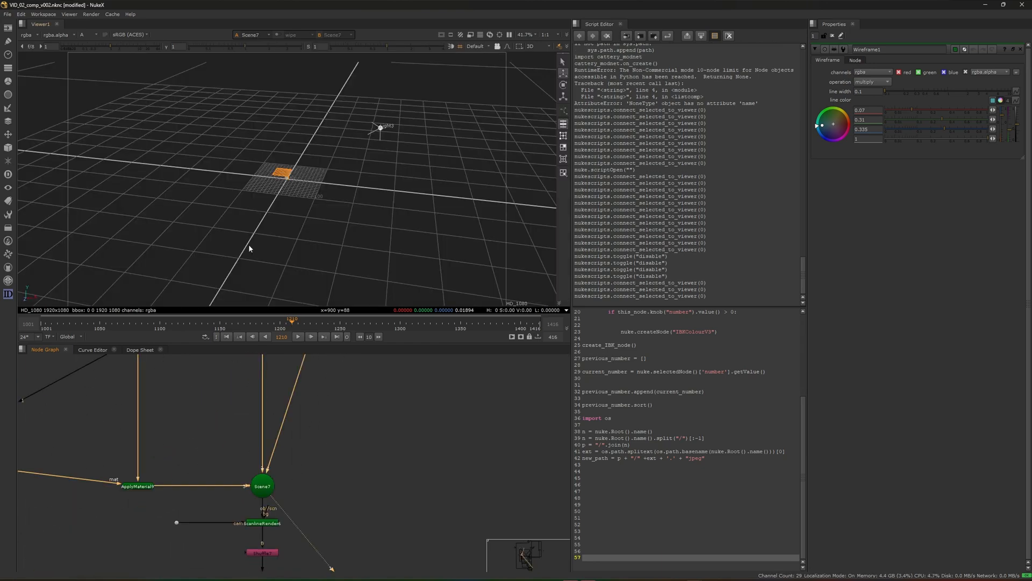
# View Scene7 above the self shadow branch in 3D and bring the Read13 shadow render back into the viewer
pyautogui.keyDown('ctrl'); pyautogui.moveTo(237, 258); pyautogui.dragTo(183, 176); pyautogui.keyUp('ctrl')
pyautogui.scroll(-4, 275, 406)
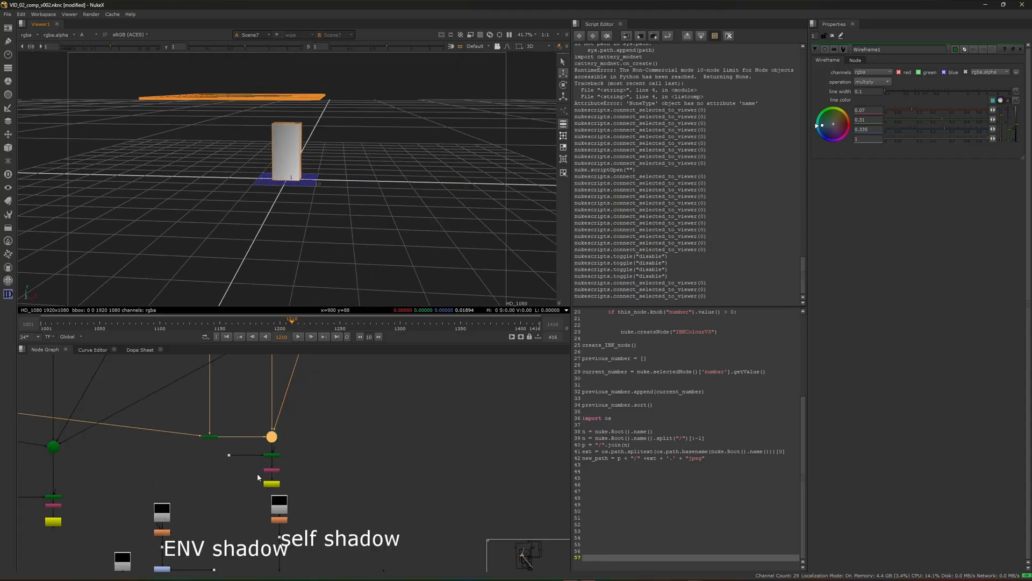
pyautogui.scroll(3, 257, 473)
pyautogui.click(299, 529)
pyautogui.press('1')
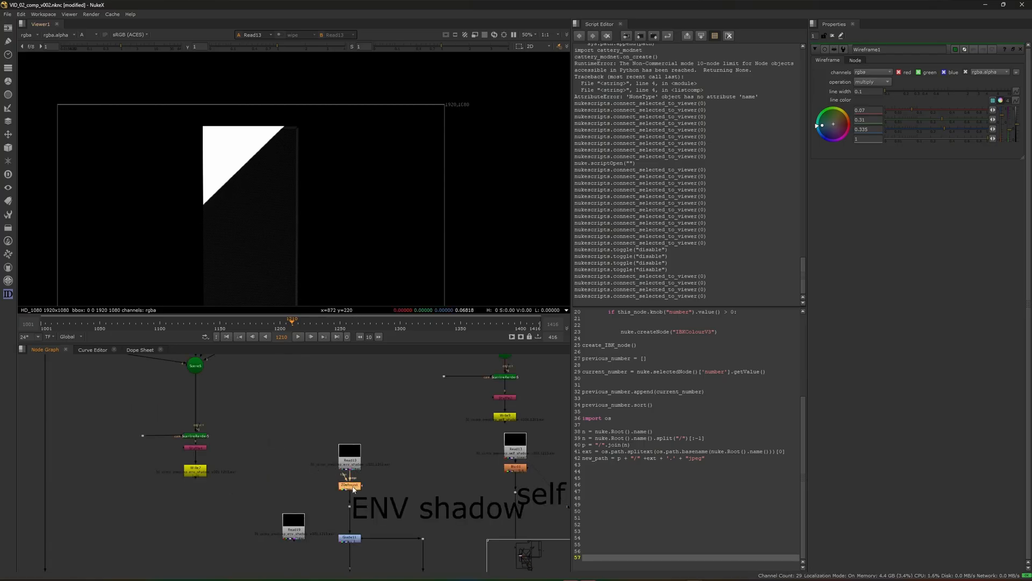
# View the ZDefocus1 output of the ENV shadow branch and examine the blurred shadow edges
pyautogui.press('1')
pyautogui.scroll(-4, 240, 128)
pyautogui.scroll(3, 228, 192)
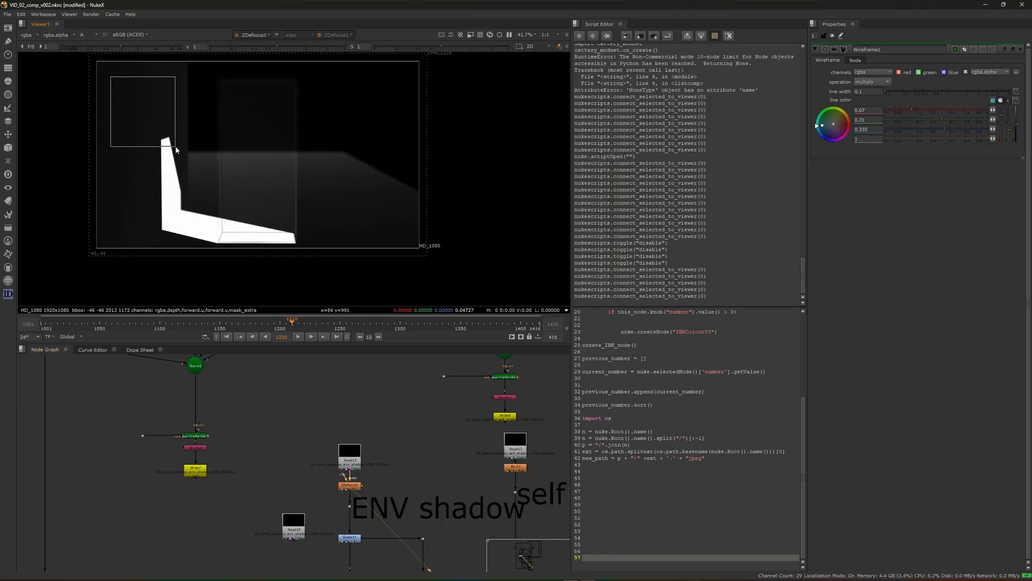
pyautogui.moveTo(175, 146); pyautogui.dragTo(188, 162)
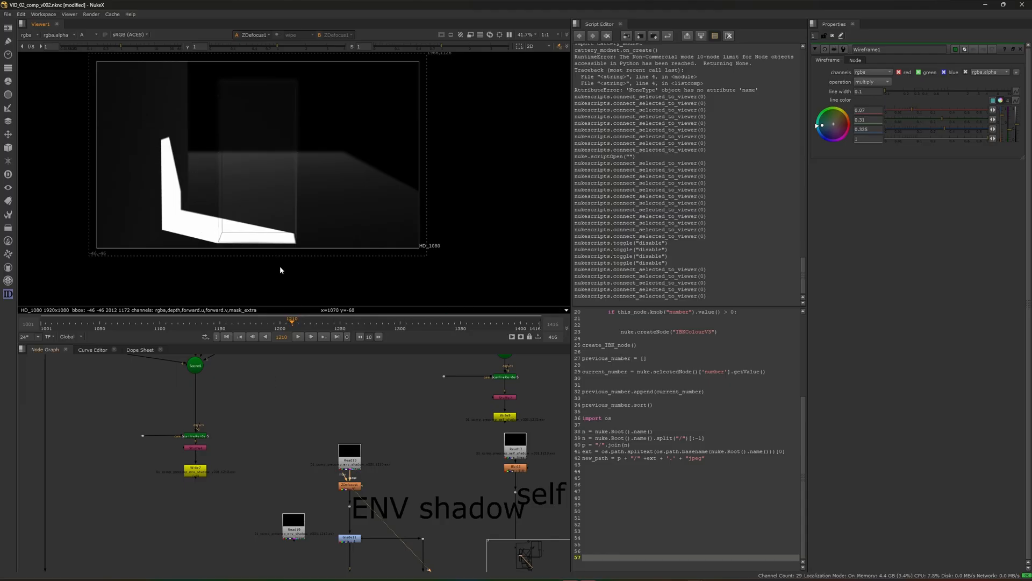
# Toggle the shadow grade on the main composite off and on while viewing Grade21
pyautogui.scroll(-3, 314, 435)
pyautogui.scroll(3, 308, 486)
pyautogui.scroll(-6, 280, 418)
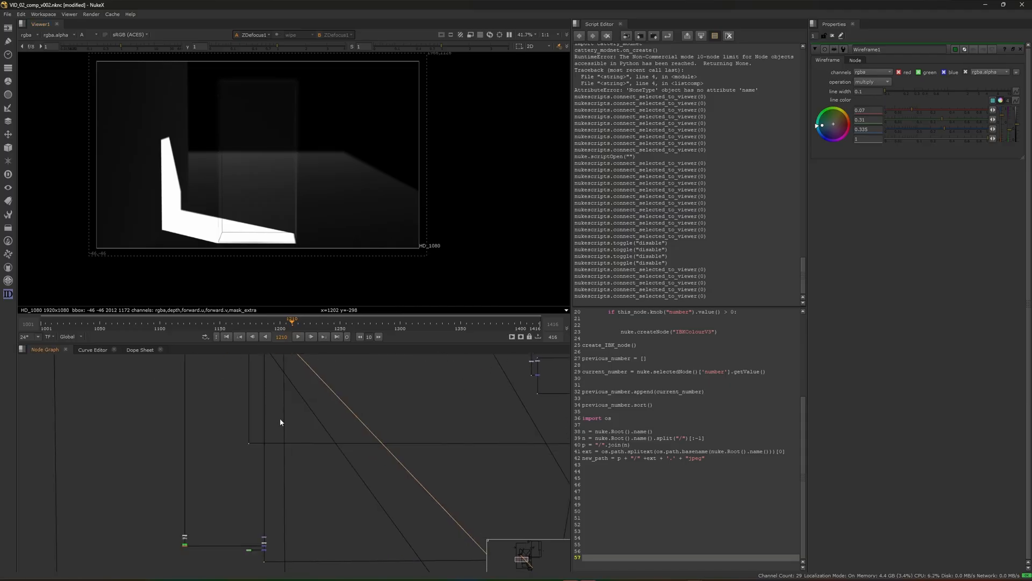
pyautogui.scroll(11, 245, 485)
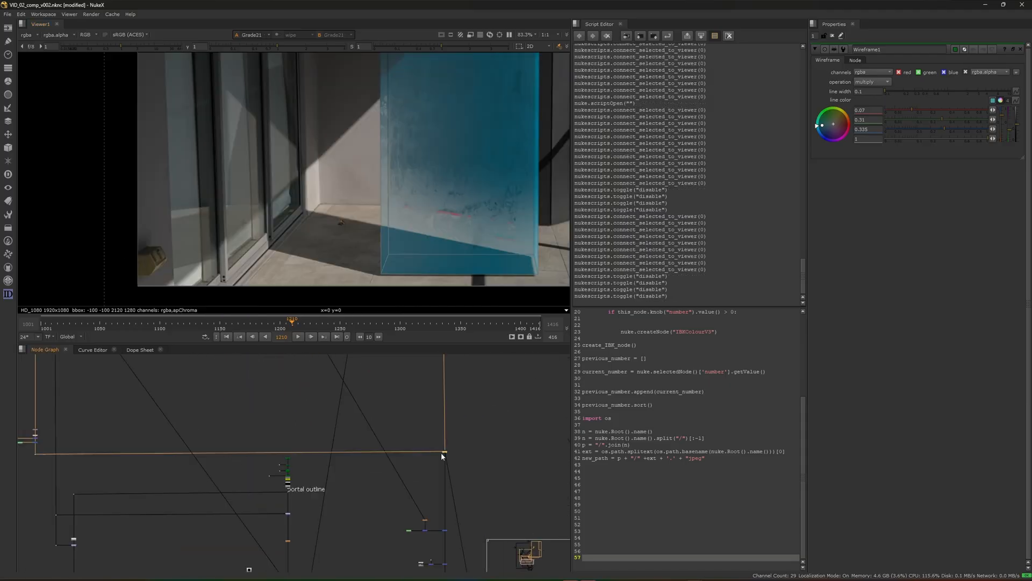
pyautogui.scroll(1, 436, 446)
pyautogui.press('d')
pyautogui.press('d')
pyautogui.scroll(-2, 439, 469)
pyautogui.moveTo(423, 457); pyautogui.dragTo(414, 511, button='middle')
pyautogui.scroll(2, 416, 436)
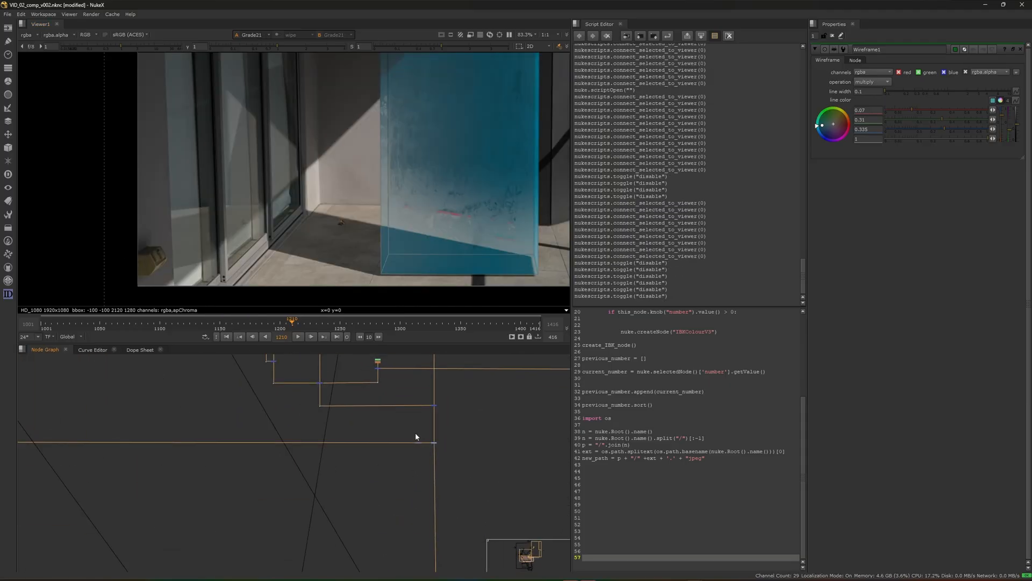
pyautogui.press('d')
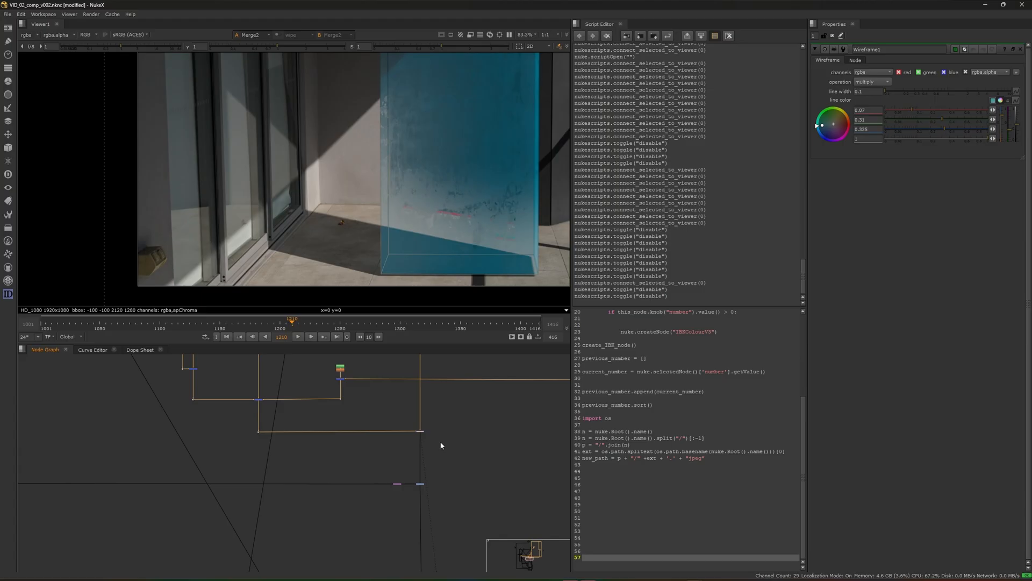
# Toggle the main composite node fed by the ENV shadow branch off and on while viewing Merge2
pyautogui.scroll(-2, 425, 462)
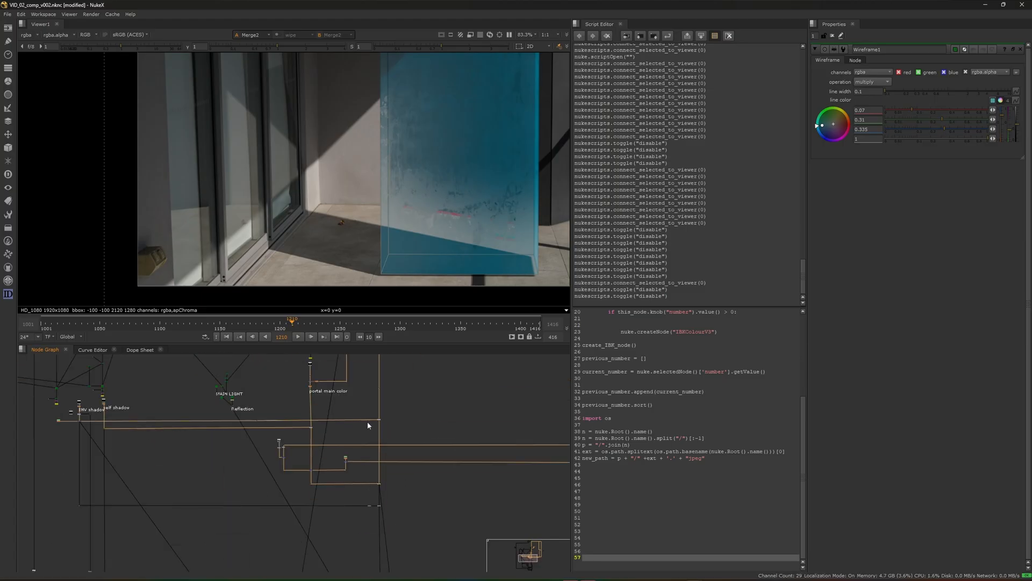
pyautogui.press('d')
pyautogui.press('d')
pyautogui.press('d')
pyautogui.press('d')
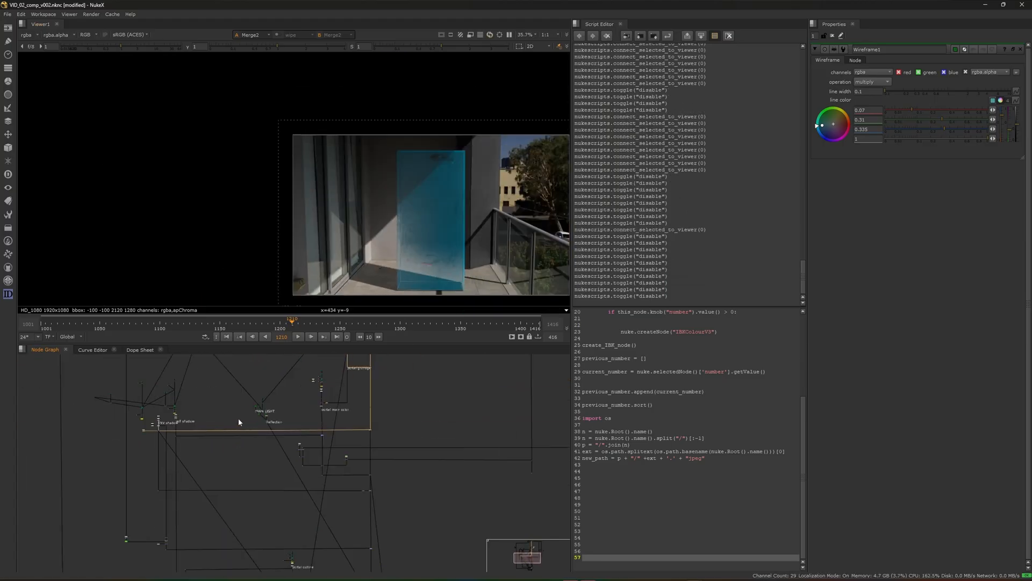
pyautogui.scroll(6, 276, 417)
pyautogui.scroll(2, 251, 413)
pyautogui.scroll(-4, 251, 412)
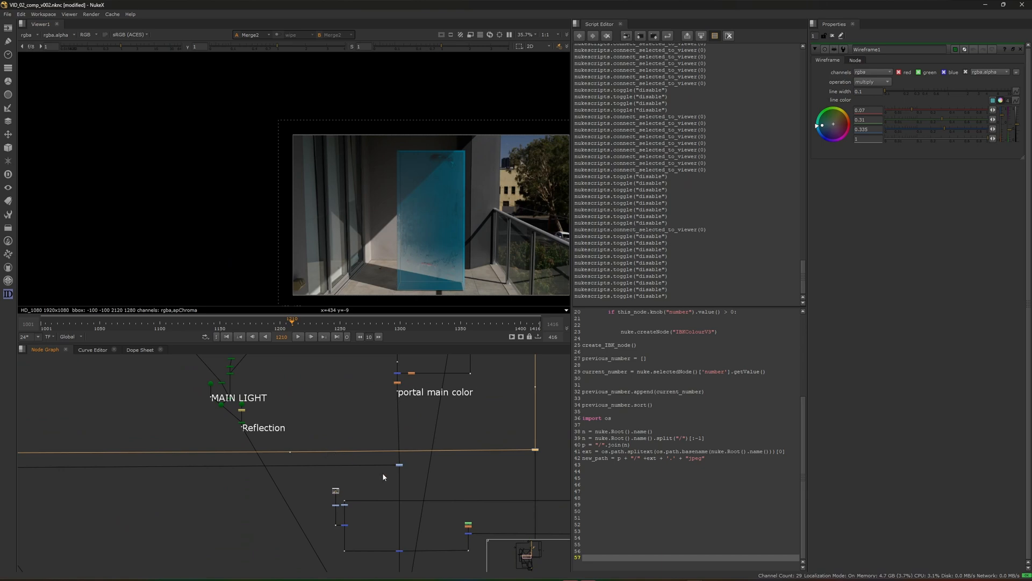
# View Grade8 below the portal main color label and examine the Grade21 composite in an enlarged viewer
pyautogui.scroll(2, 379, 465)
pyautogui.press('1')
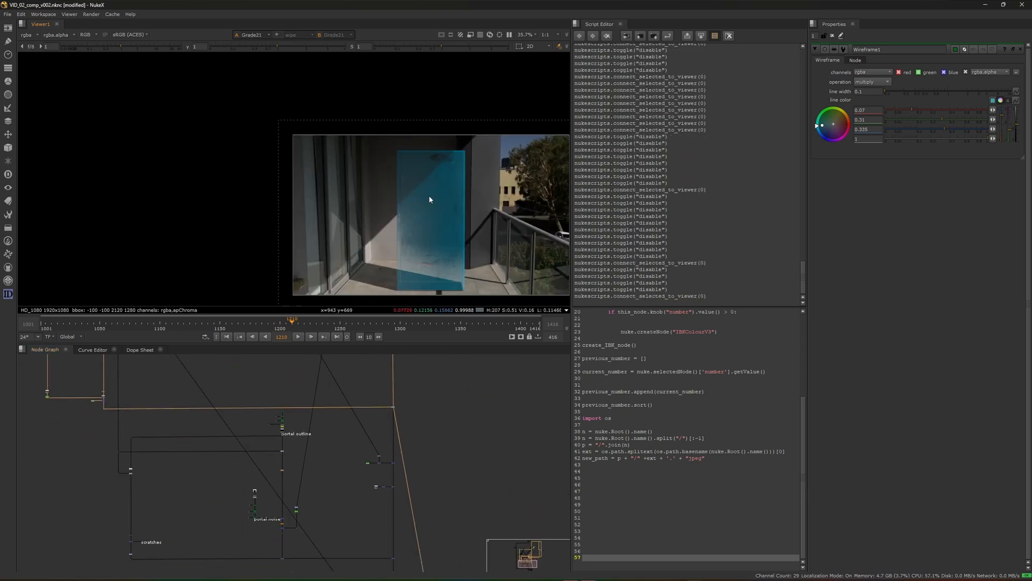
pyautogui.press('space')
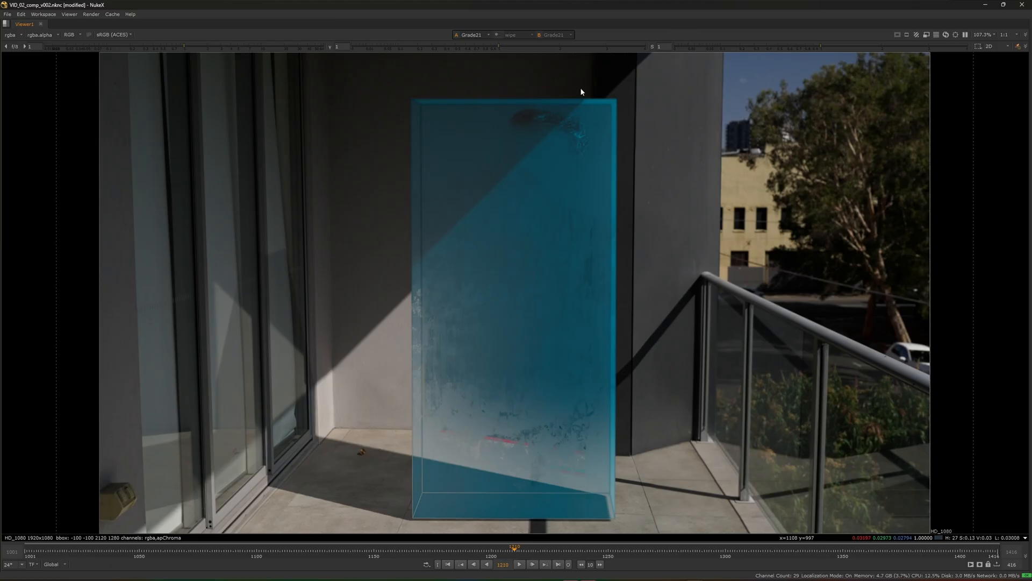
pyautogui.press('space')
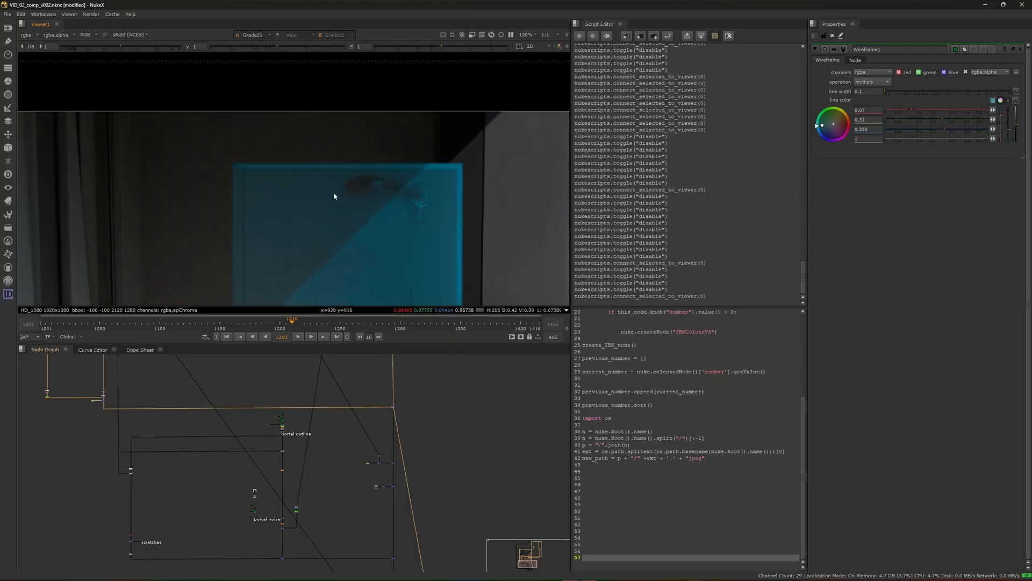
# Toggle the nodes adding the portal layers to the main composite off and on, down to the portal noise merge
pyautogui.scroll(3, 352, 438)
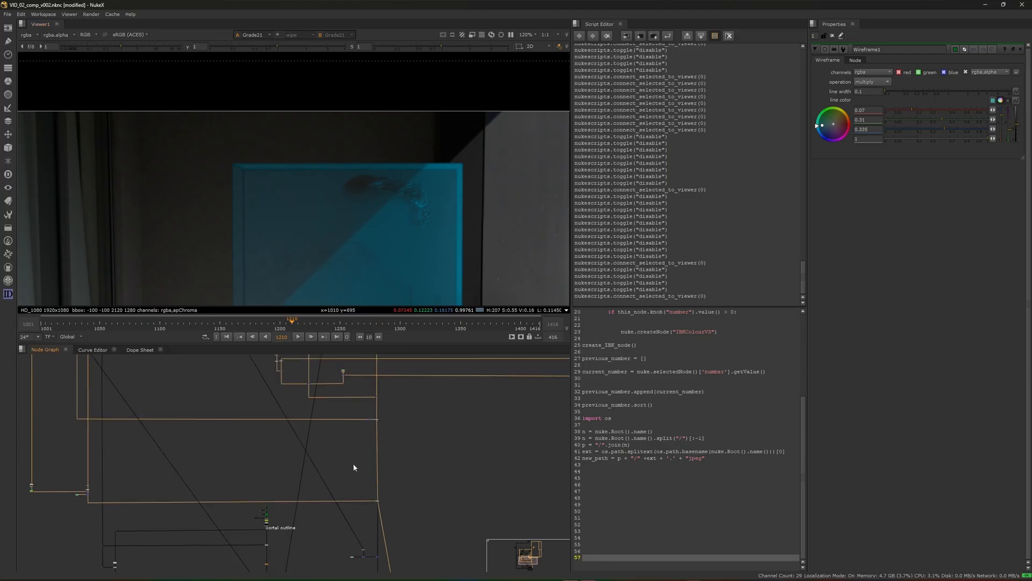
pyautogui.press('d')
pyautogui.moveTo(330, 460); pyautogui.dragTo(326, 534, button='middle')
pyautogui.scroll(-3, 328, 488)
pyautogui.scroll(3, 294, 450)
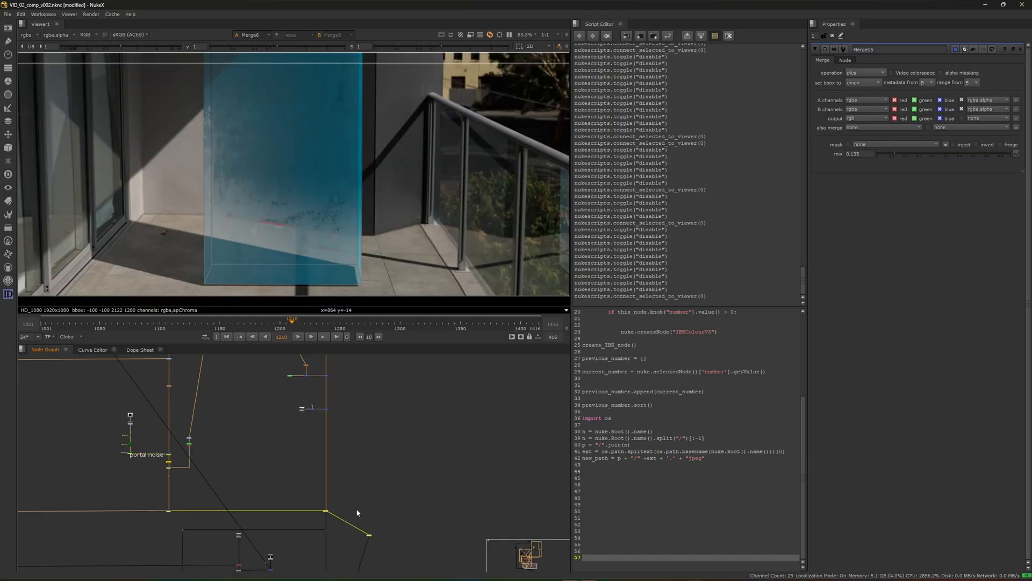
pyautogui.scroll(-3, 263, 201)
pyautogui.press('d')
# View the Merge12 output showing only the portal's edge layer
pyautogui.moveTo(180, 477); pyautogui.dragTo(242, 481, button='middle')
pyautogui.scroll(10, 242, 482)
pyautogui.click(238, 428)
pyautogui.press('1')
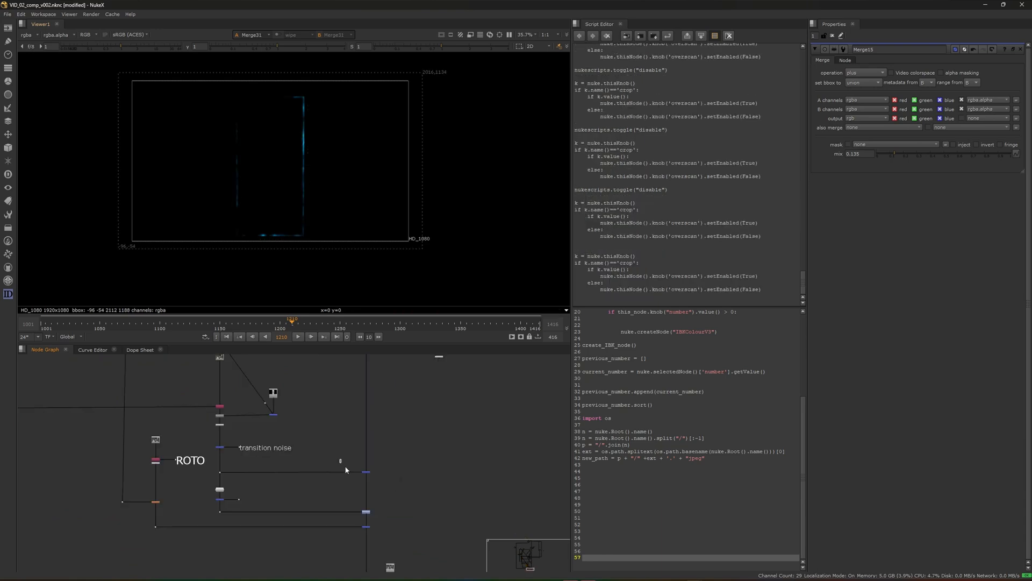
# View Merge4 with the man in front of the portal and toggle the selected node off and on
pyautogui.click(272, 396)
pyautogui.press('1')
pyautogui.scroll(3, 253, 146)
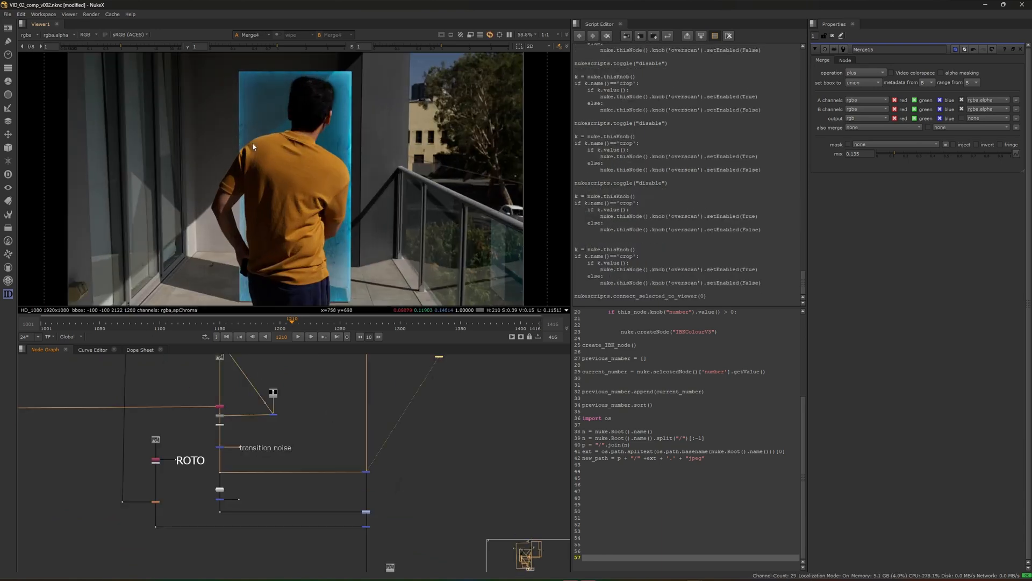
pyautogui.press('d')
pyautogui.press('d')
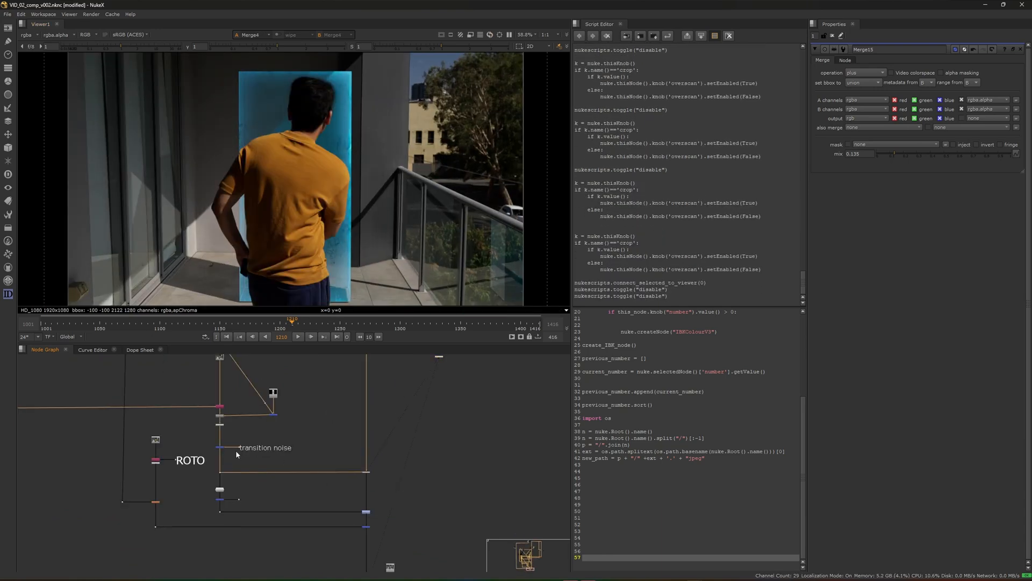
# Toggle the apEdgePush node off and on while examining the shirt's edge close up
pyautogui.scroll(5, 221, 425)
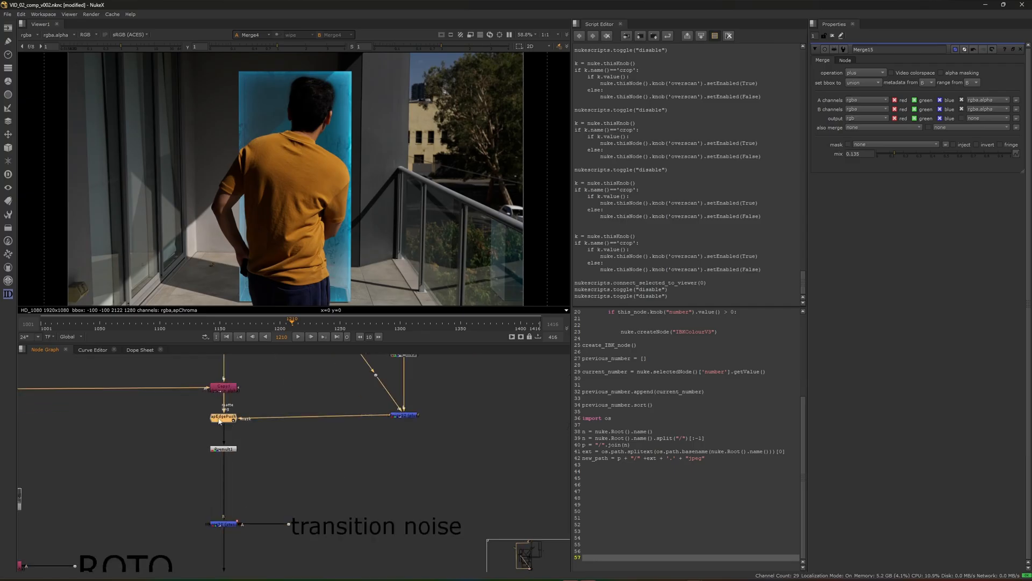
pyautogui.press('d')
pyautogui.scroll(8, 353, 192)
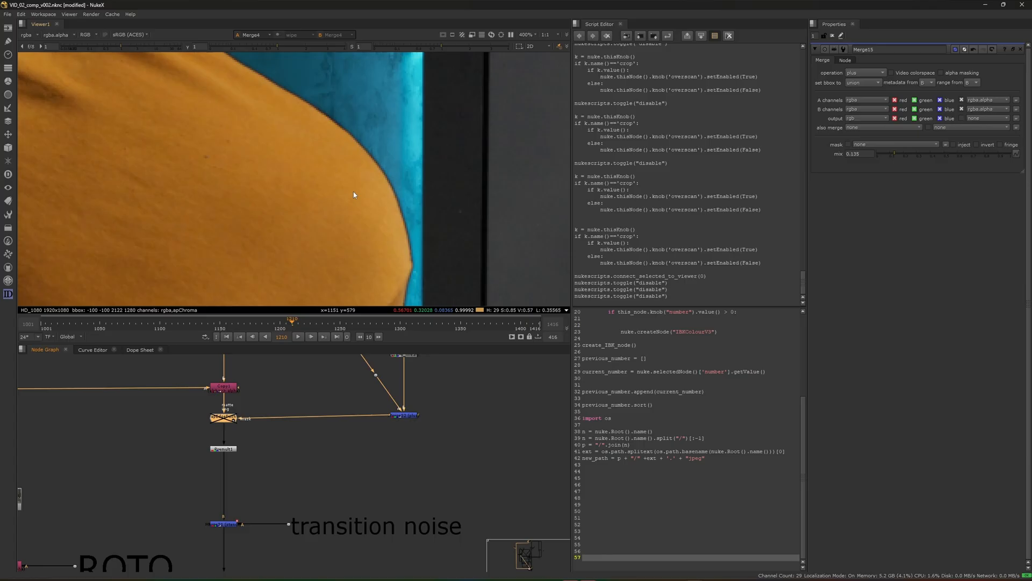
pyautogui.scroll(3, 227, 423)
pyautogui.press('d')
pyautogui.press('d')
pyautogui.press('d')
pyautogui.press('d')
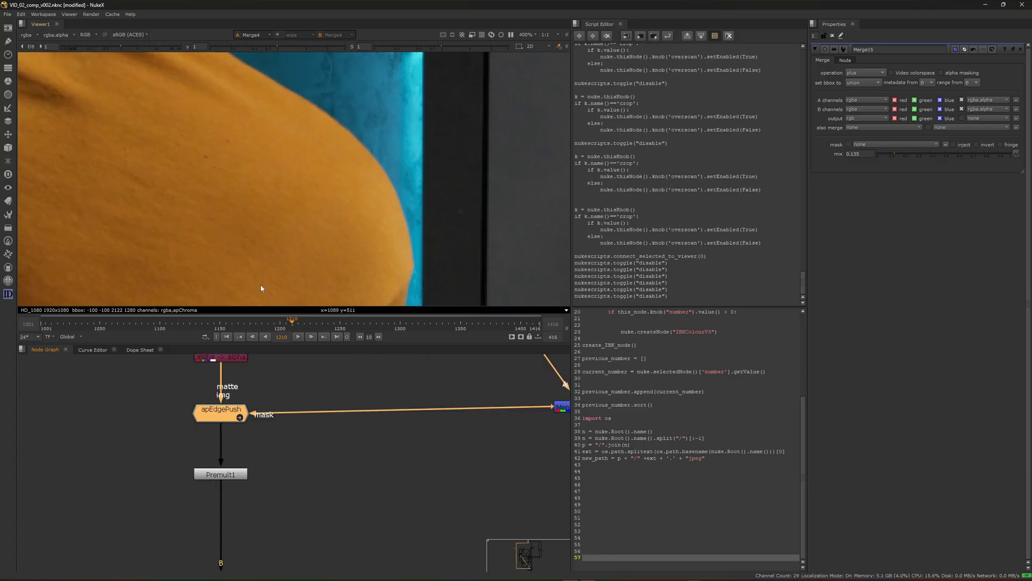
# View the composite of the man over the portal at the merge below the transition noise label
pyautogui.scroll(-4, 375, 262)
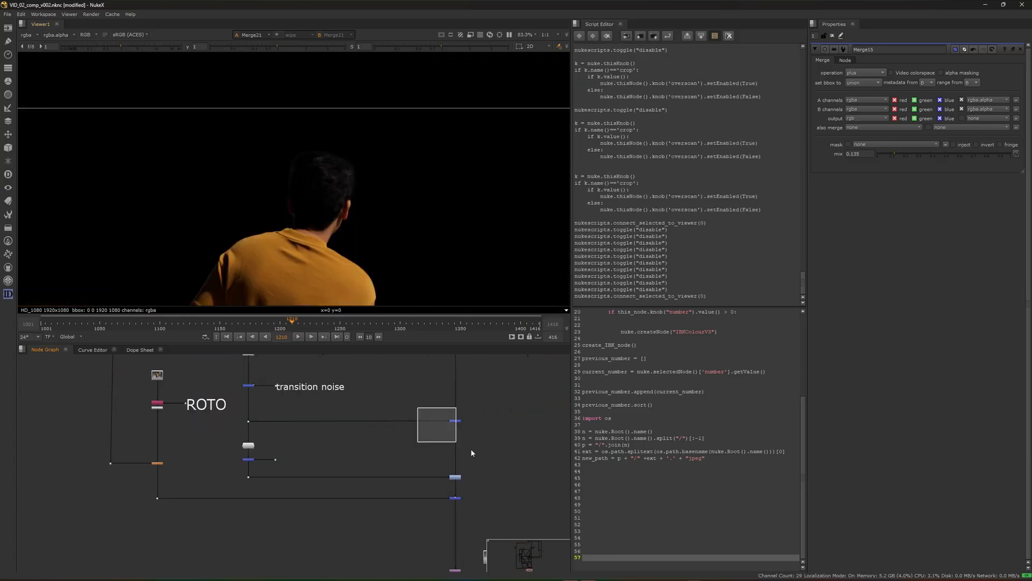
pyautogui.press('1')
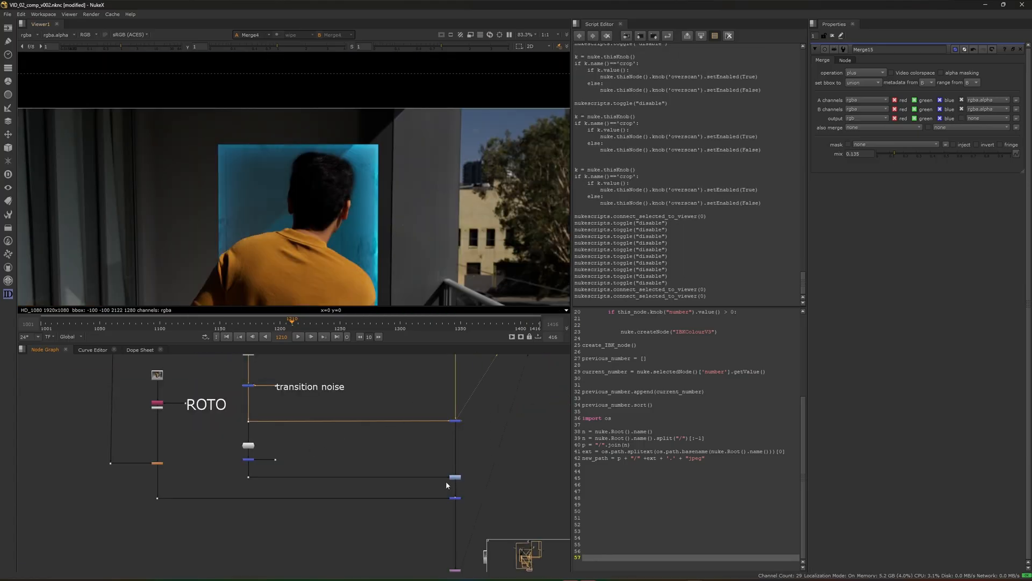
pyautogui.scroll(-3, 295, 193)
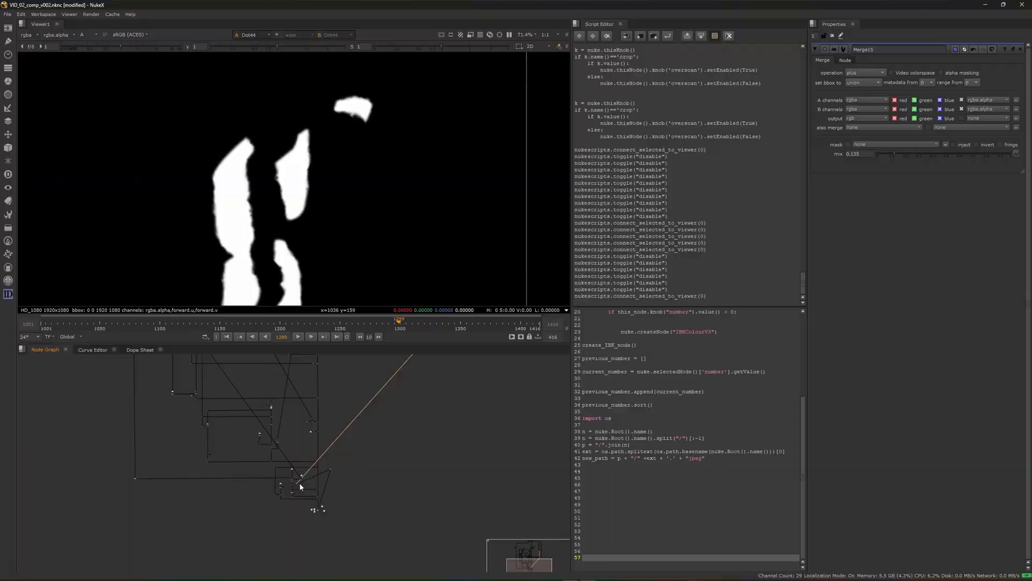
# View the transition noise alpha and the man's matte, toggling the transition noise merge off and on
pyautogui.scroll(8, 372, 447)
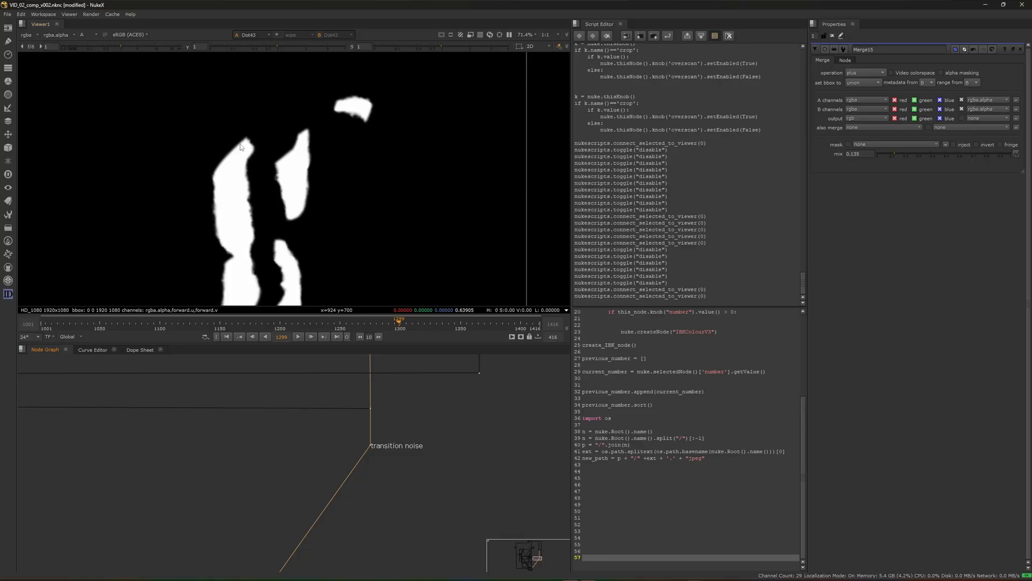
pyautogui.scroll(-8, 400, 406)
pyautogui.scroll(8, 339, 491)
pyautogui.scroll(3, 259, 492)
pyautogui.click(239, 408)
pyautogui.press('1')
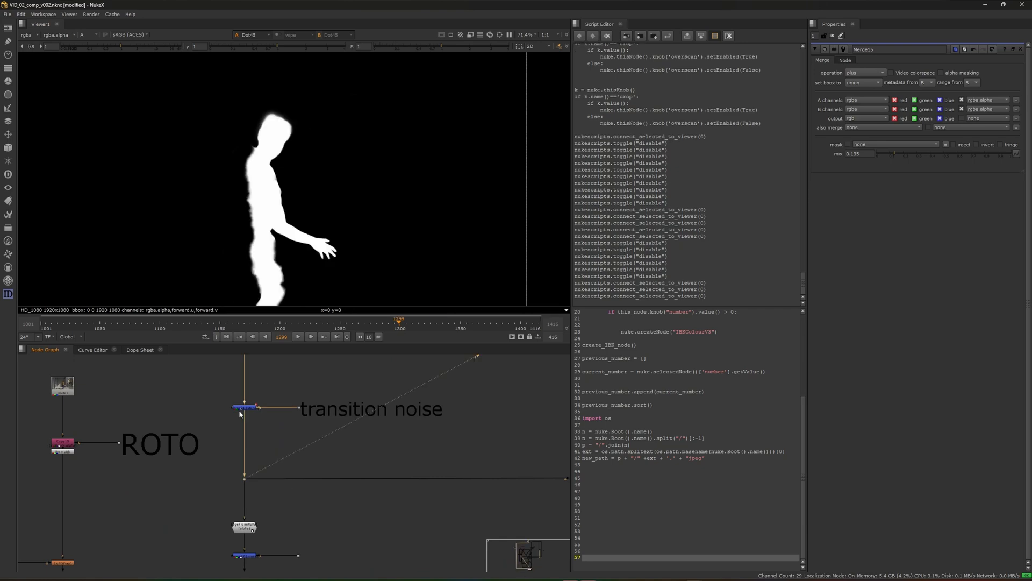
pyautogui.press('d')
pyautogui.press('d')
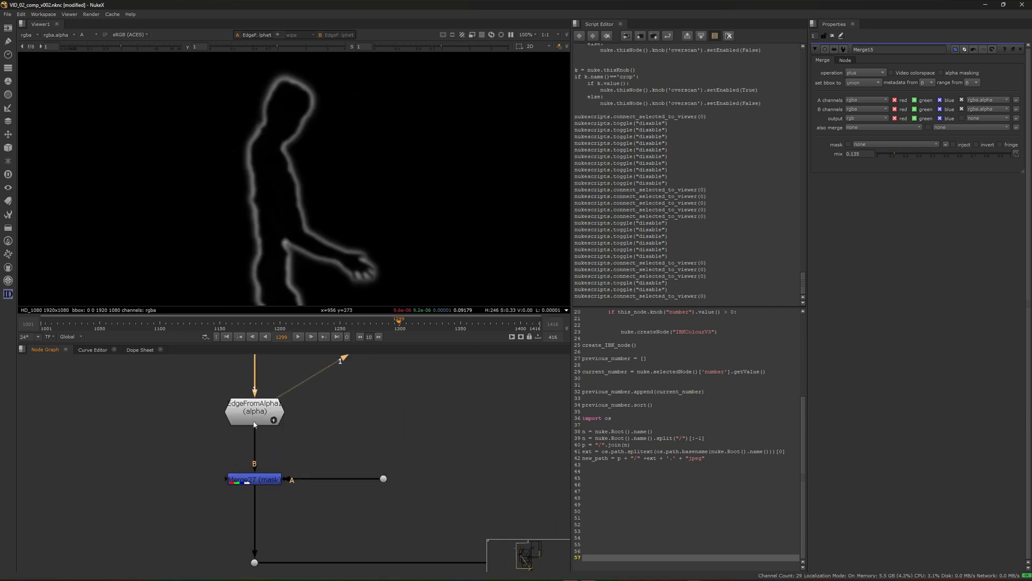
# View the outputs of EdgeFromAlpha, the Merge27 mask and the dot feeding its A input
pyautogui.press('1')
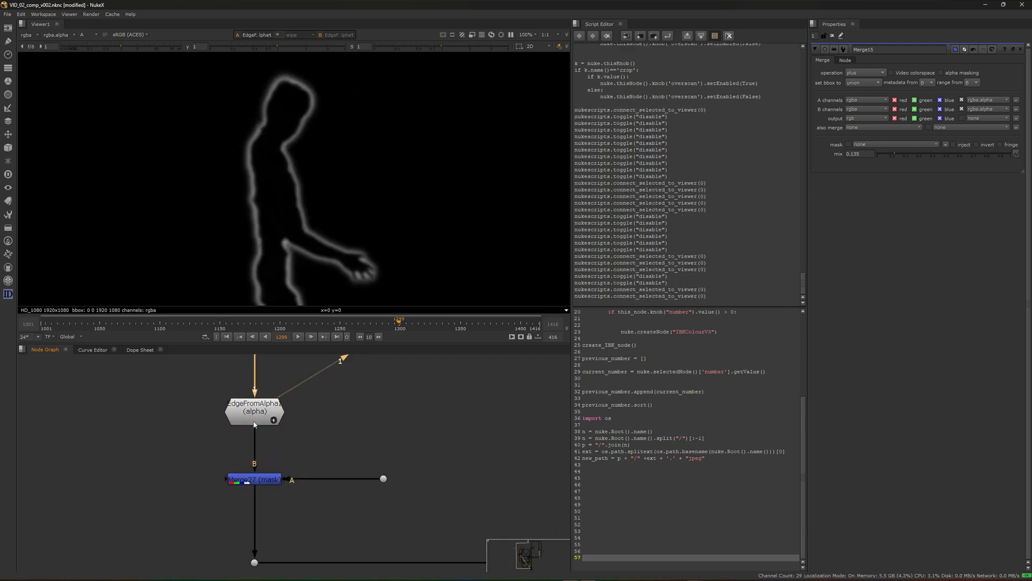
pyautogui.click(264, 480)
pyautogui.press('1')
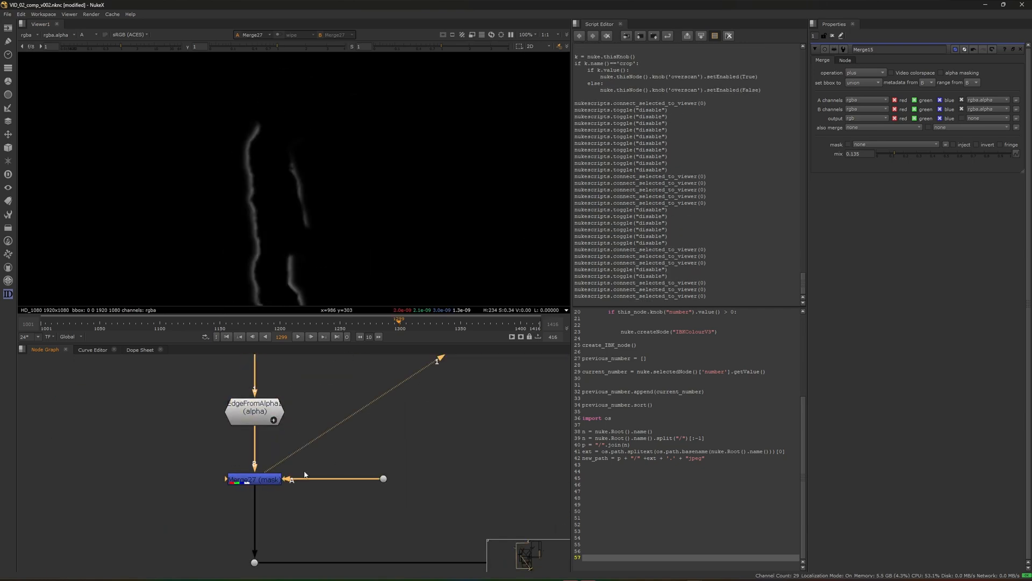
pyautogui.click(384, 479)
pyautogui.press('1')
# Trace the transition mask up to its source and open the properties of Roto4
pyautogui.scroll(-6, 368, 463)
pyautogui.moveTo(379, 412); pyautogui.dragTo(350, 481, button='middle')
pyautogui.scroll(3, 359, 452)
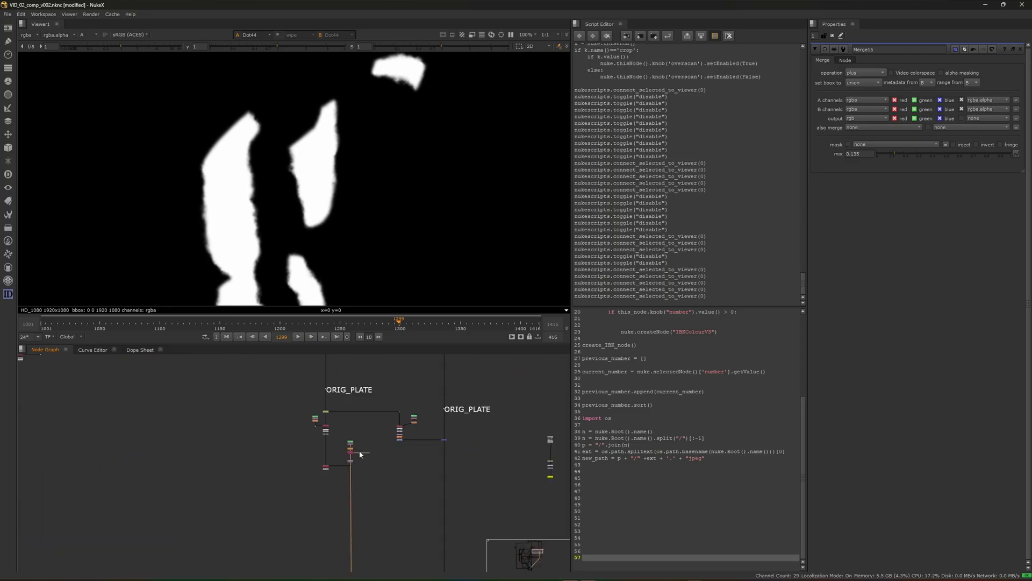
pyautogui.scroll(5, 360, 454)
pyautogui.doubleClick(344, 408)
# View IDistort1 and toggle it off and on to compare its effect on the roto mask edges
pyautogui.scroll(3, 383, 504)
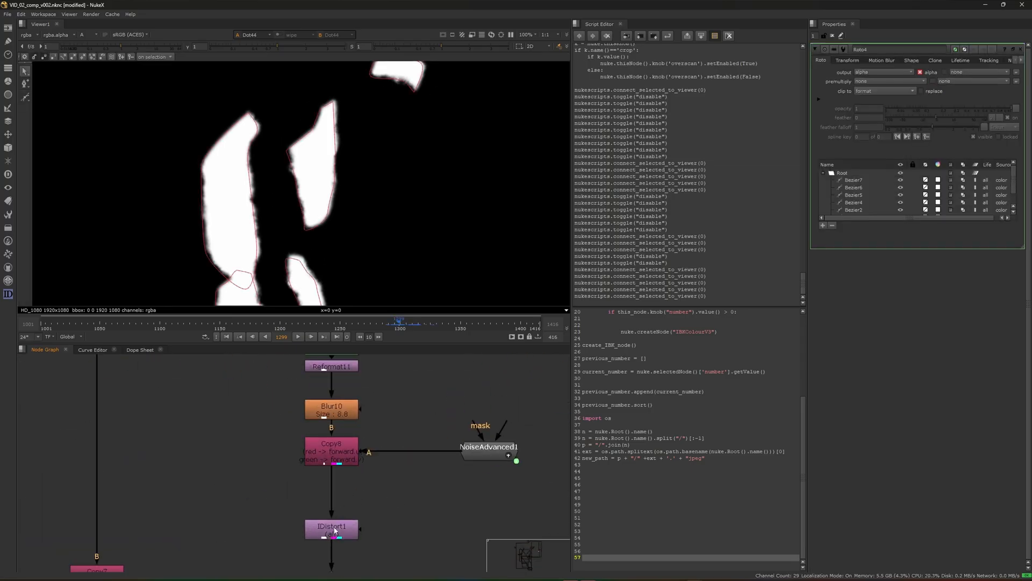
pyautogui.press('d')
pyautogui.press('d')
pyautogui.press('d')
pyautogui.press('d')
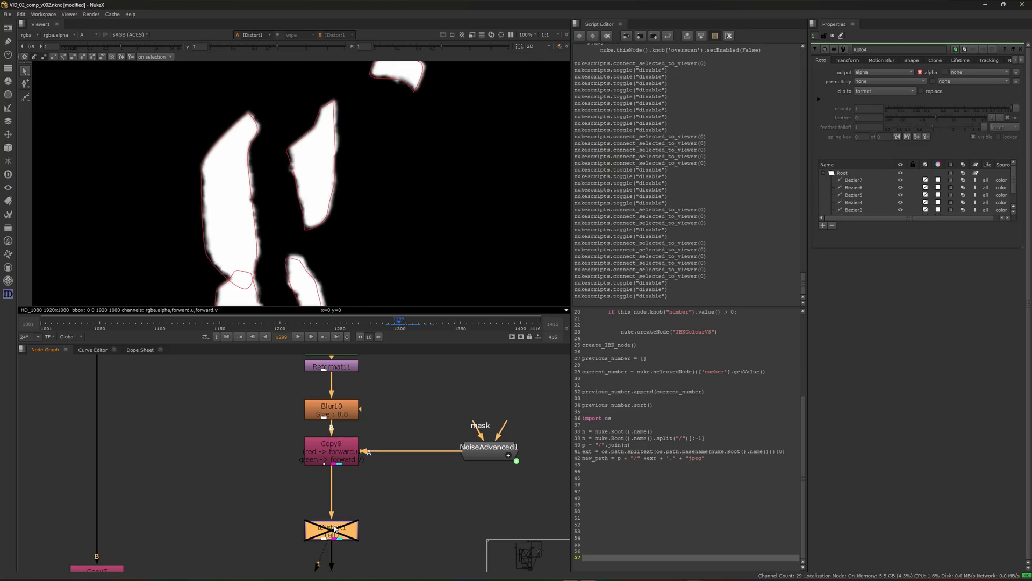
# View the Merge7 composite and toggle the selected node off and on to compare the man's edges
pyautogui.scroll(-6, 350, 484)
pyautogui.scroll(6, 265, 498)
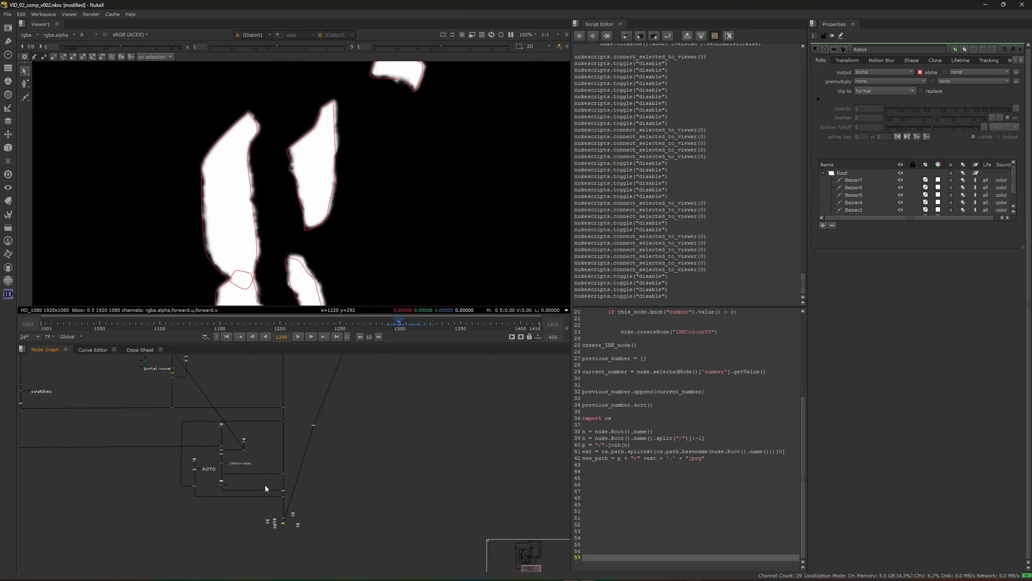
pyautogui.press('1')
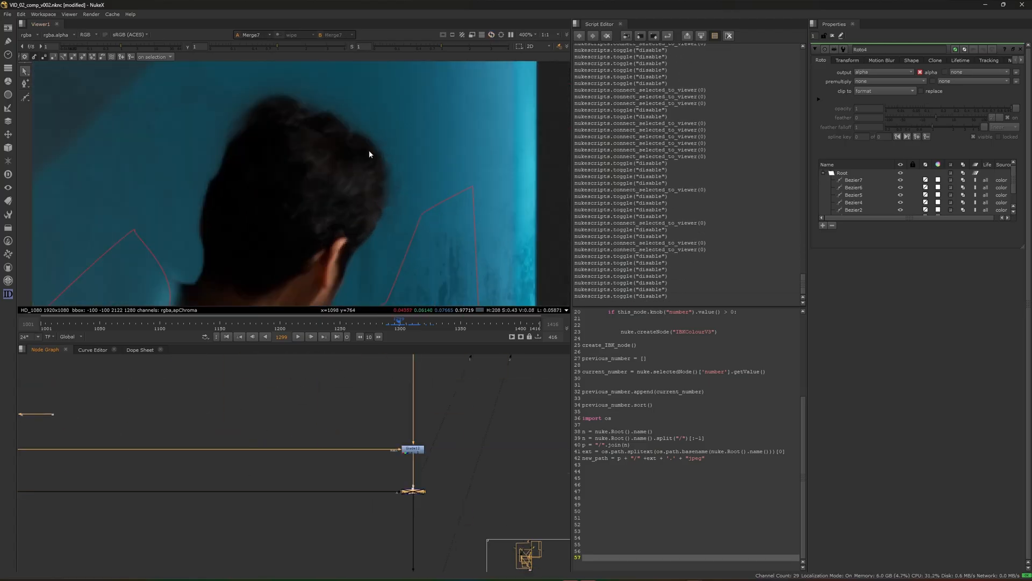
pyautogui.scroll(-5, 305, 145)
pyautogui.press('d')
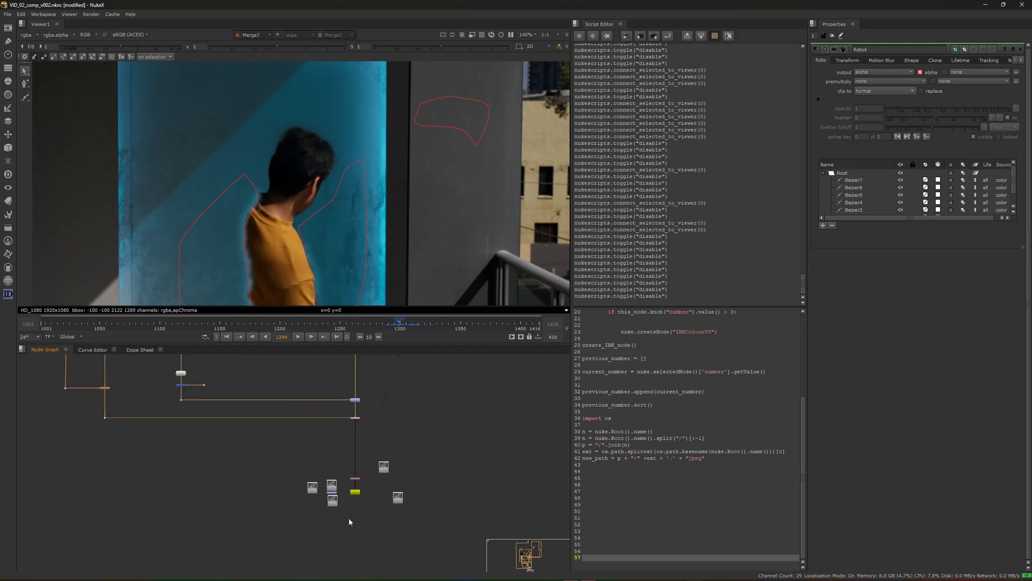
# View the rendered comp versions in Read12 and Read18 near the final Write node
pyautogui.press('1')
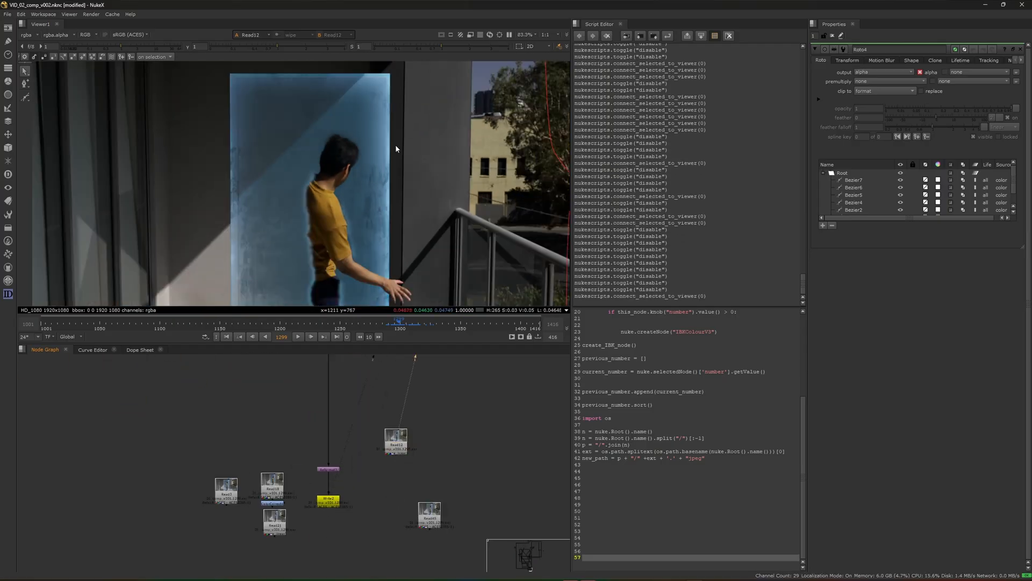
pyautogui.scroll(-5, 395, 153)
pyautogui.scroll(3, 279, 522)
pyautogui.click(269, 476)
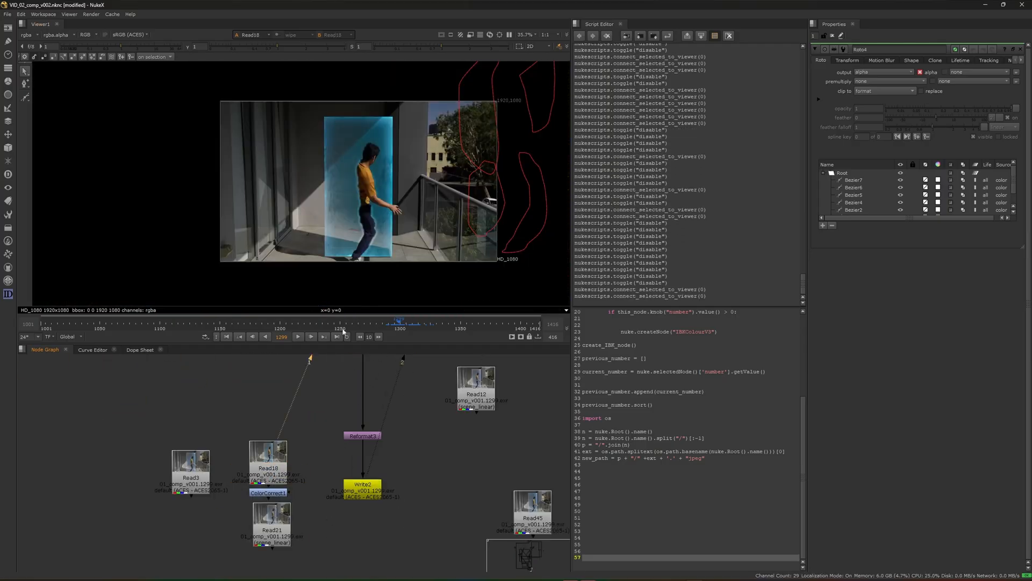